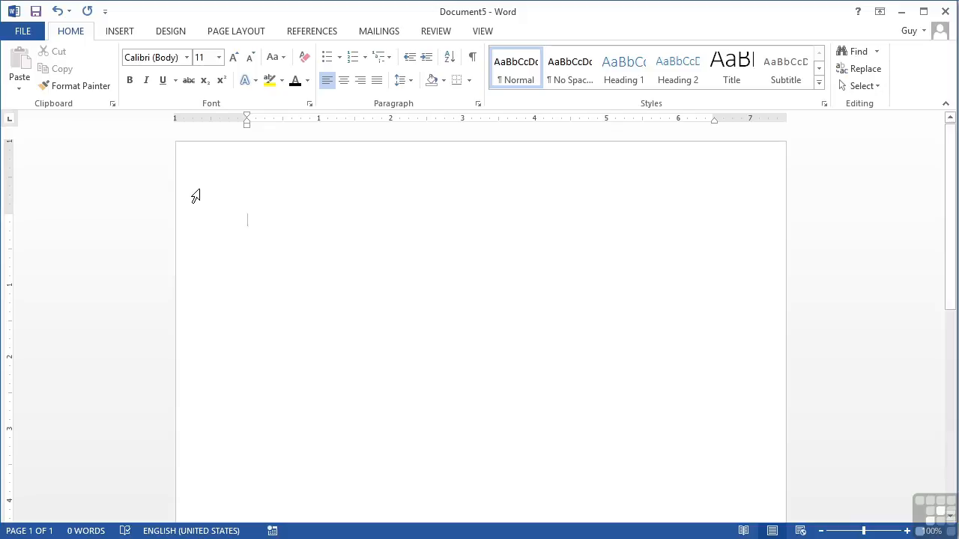
# Step: Open the chart insertion options and preview the available chart categories, from Line and Pie through Radar and Combo
pyautogui.click(105, 35)
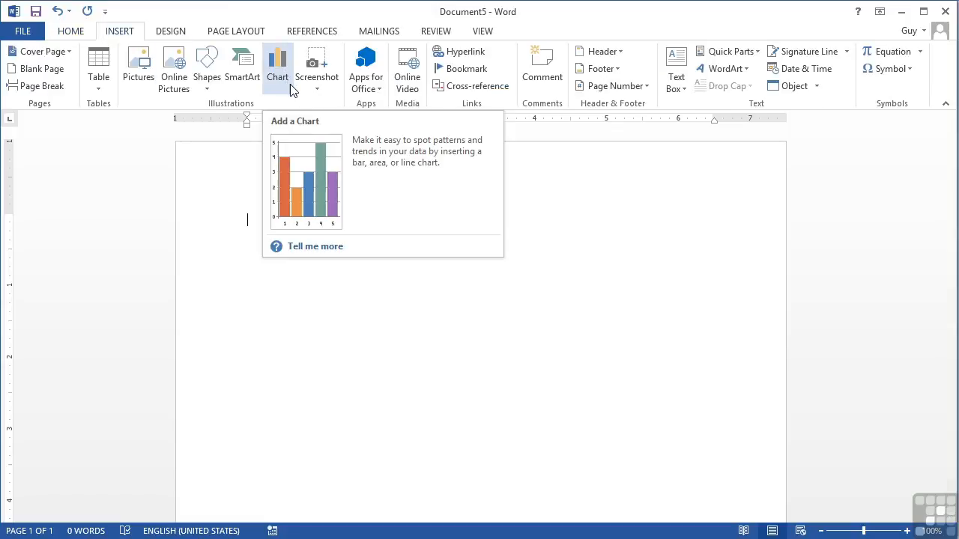
pyautogui.click(281, 76)
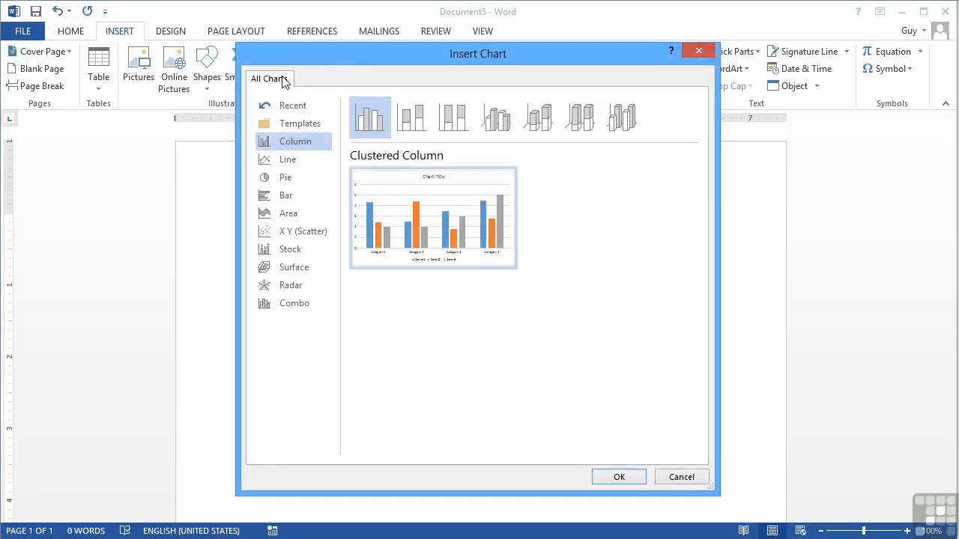
pyautogui.click(300, 163)
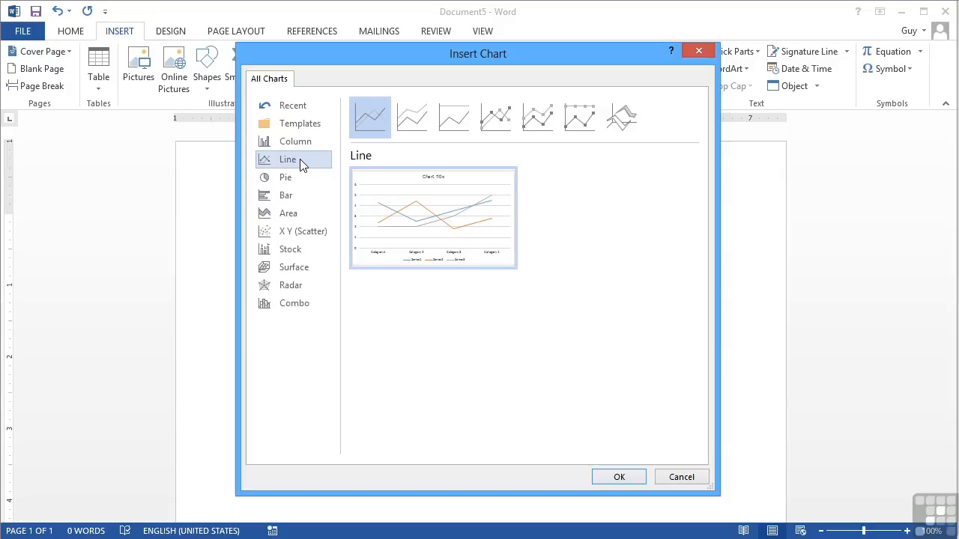
pyautogui.click(293, 179)
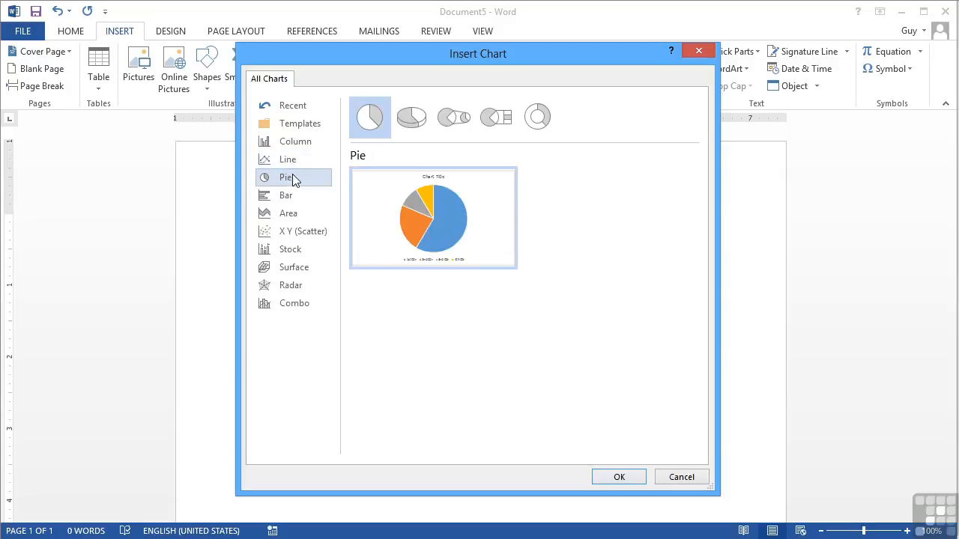
pyautogui.click(290, 197)
pyautogui.click(300, 215)
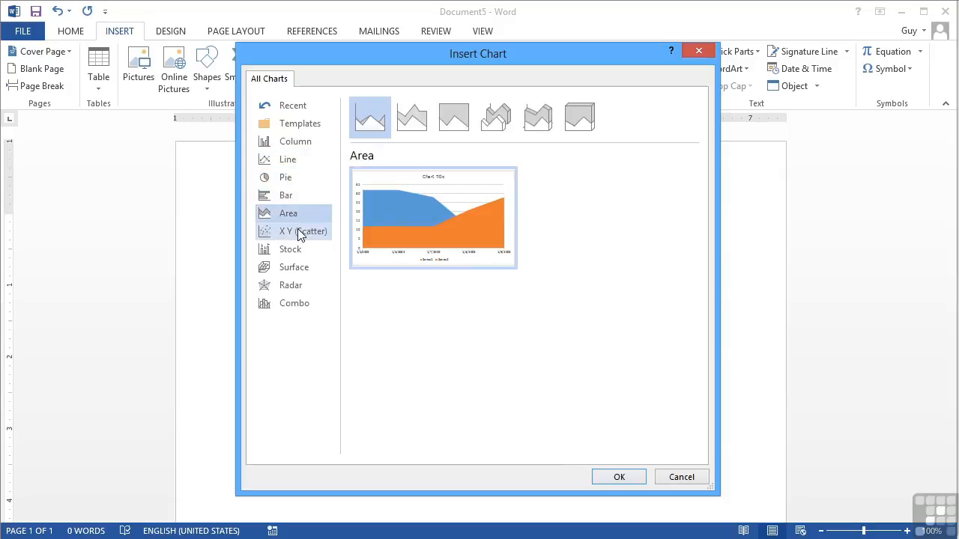
pyautogui.click(300, 235)
pyautogui.click(300, 250)
pyautogui.click(304, 271)
pyautogui.click(302, 284)
pyautogui.click(304, 302)
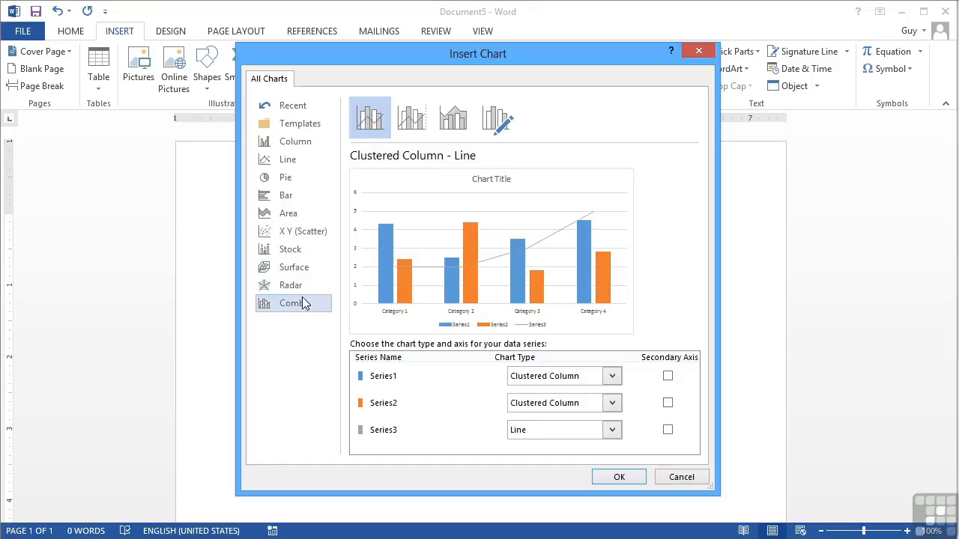
pyautogui.click(300, 252)
pyautogui.click(297, 234)
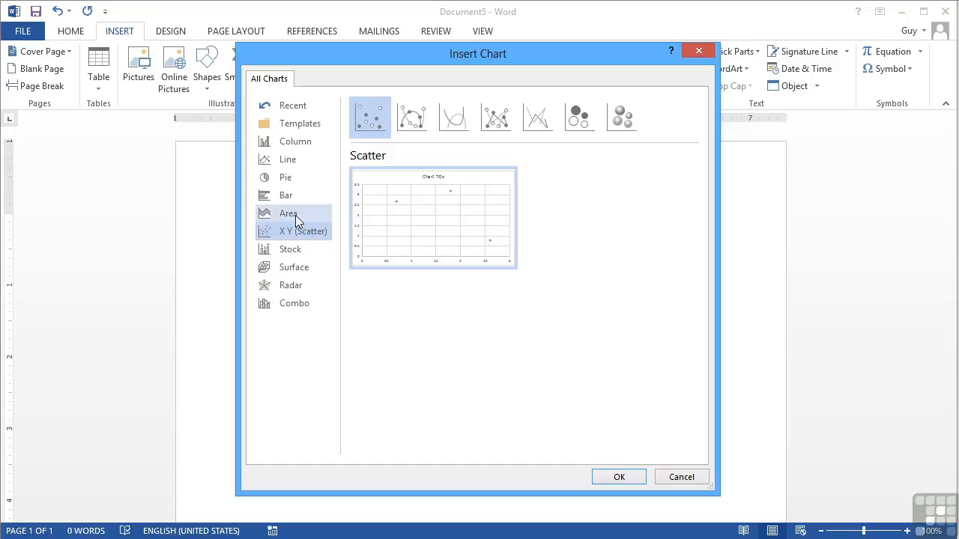
pyautogui.click(295, 214)
pyautogui.click(292, 196)
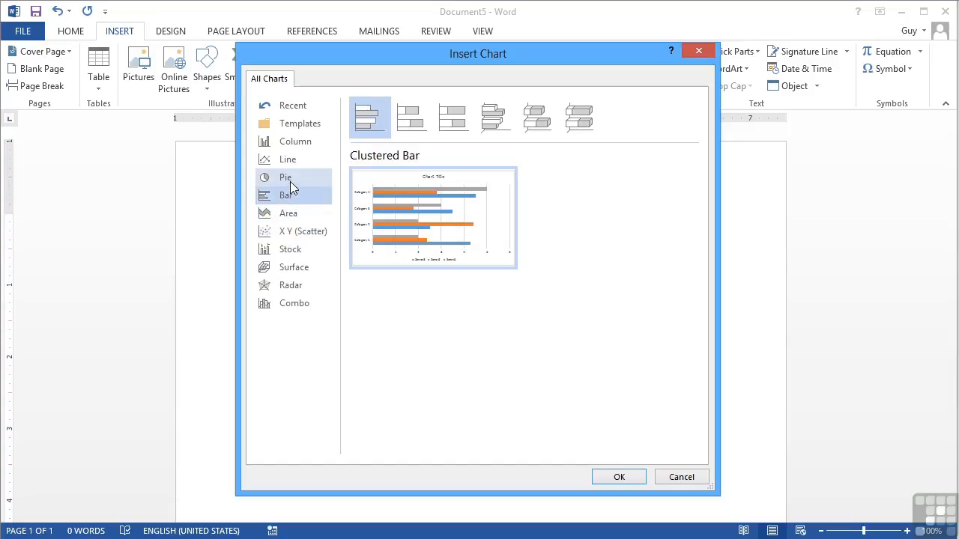
pyautogui.click(299, 160)
# Step: Compare the Column chart subtypes, including the stacked and 3-D variants, and insert a Clustered Column chart
pyautogui.click(309, 142)
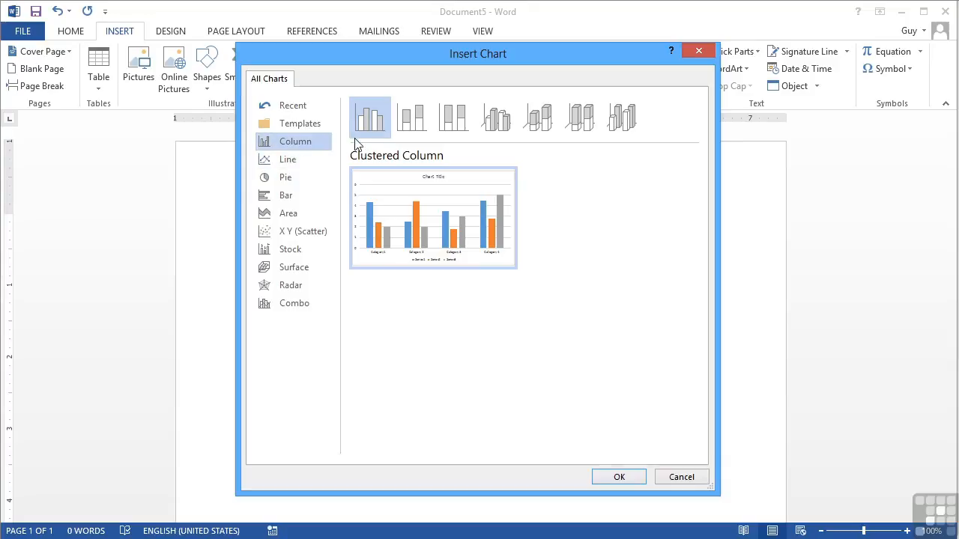
pyautogui.click(410, 129)
pyautogui.click(451, 132)
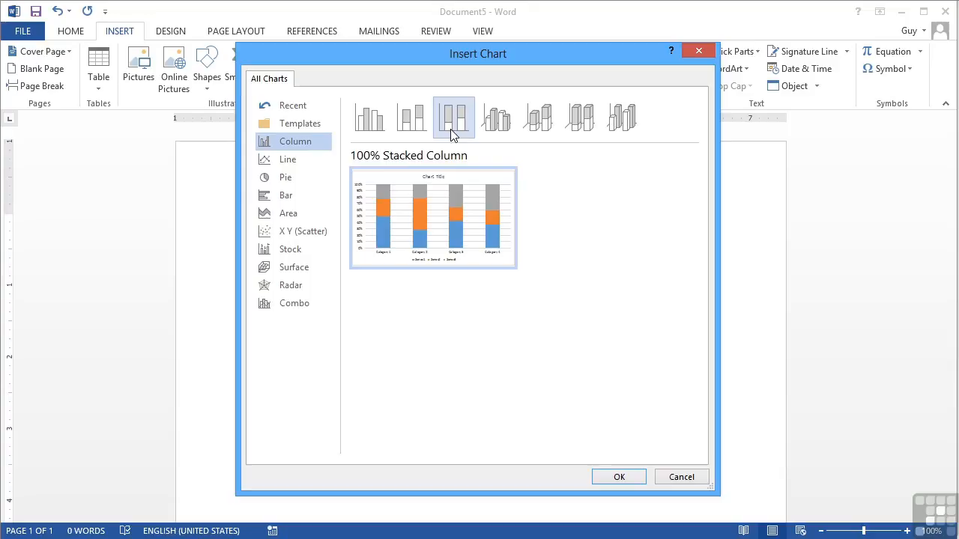
pyautogui.click(489, 126)
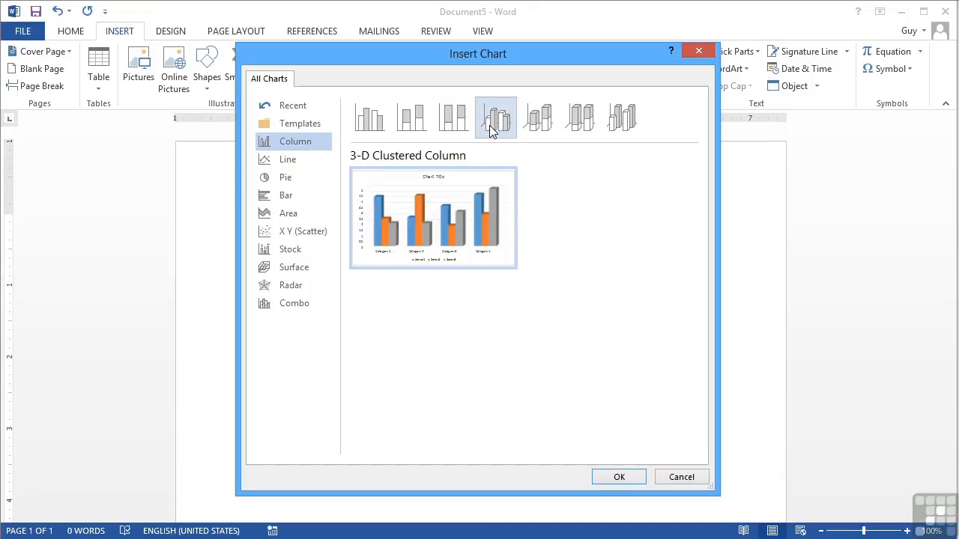
pyautogui.click(529, 133)
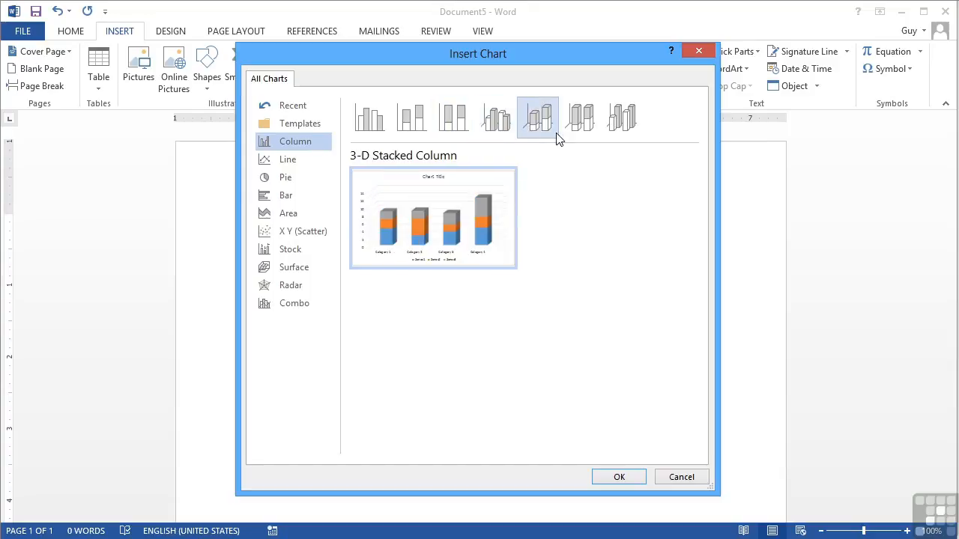
pyautogui.click(576, 135)
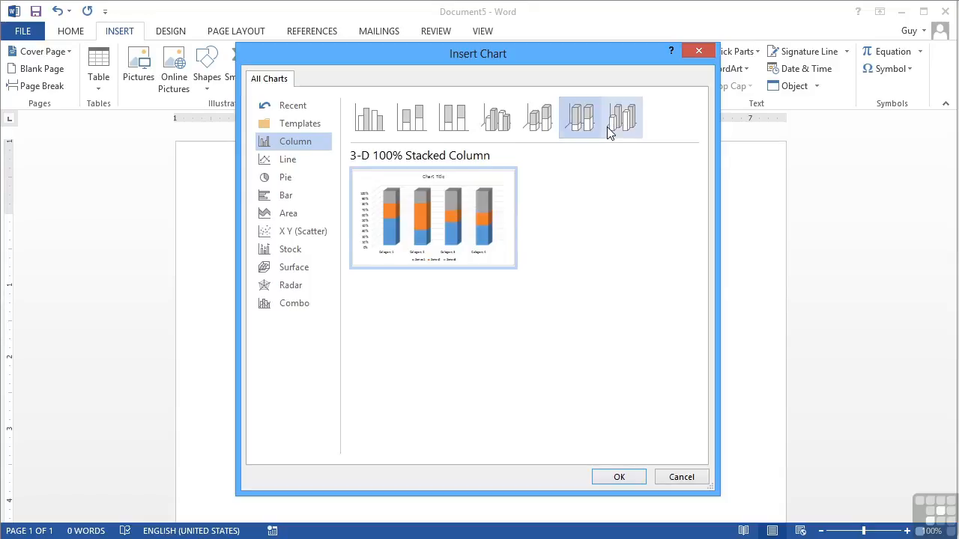
pyautogui.click(608, 132)
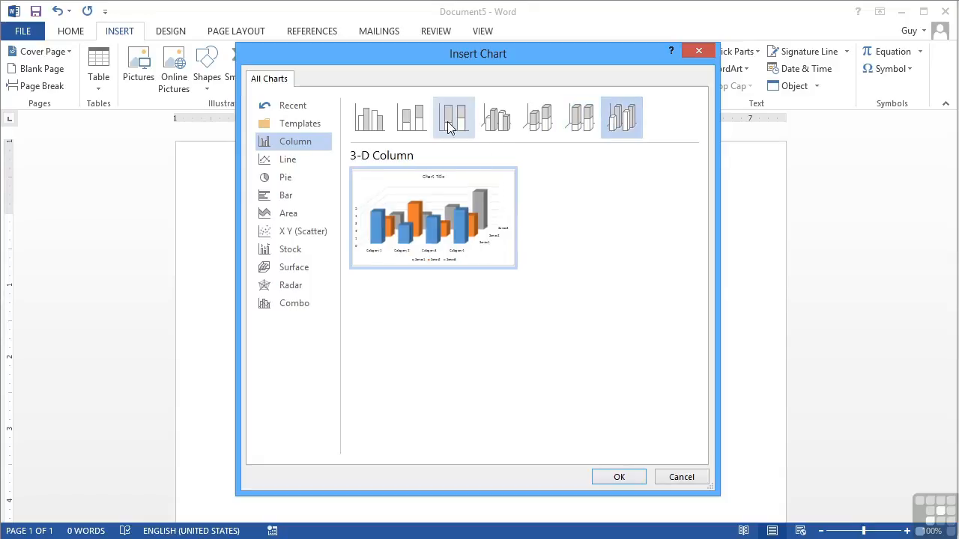
pyautogui.click(374, 124)
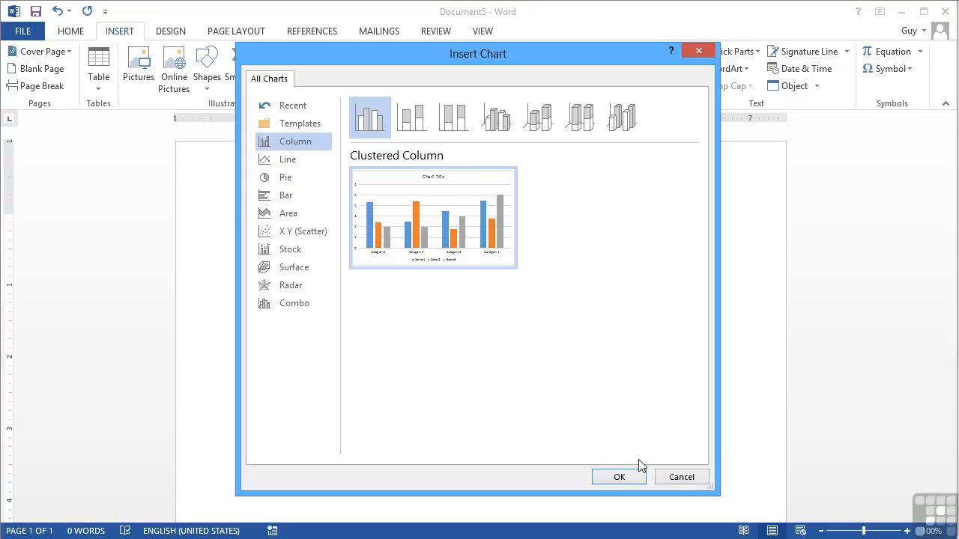
pyautogui.click(619, 478)
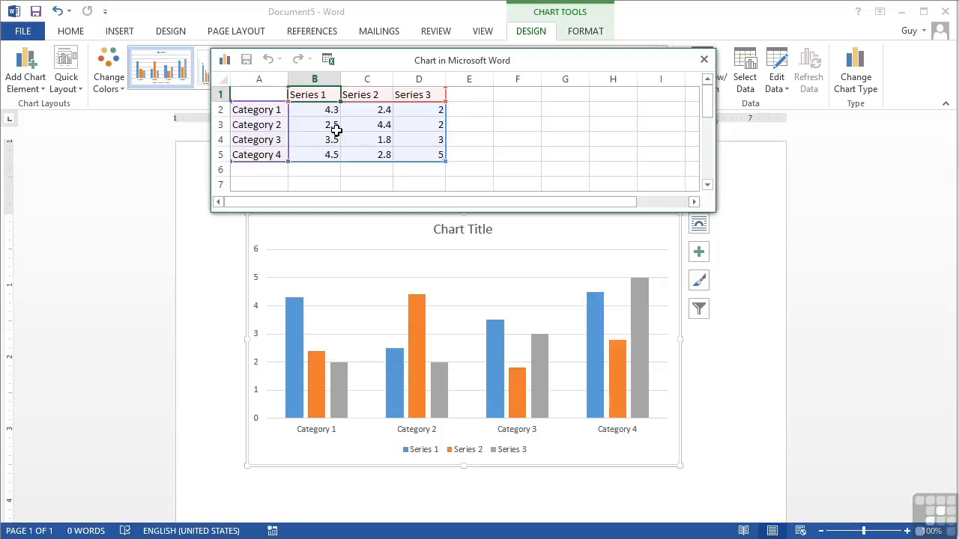
# Step: Name the three data series Meat, Veg and Fish in the chart's data sheet, cells B1 to D1
pyautogui.write('Meat')
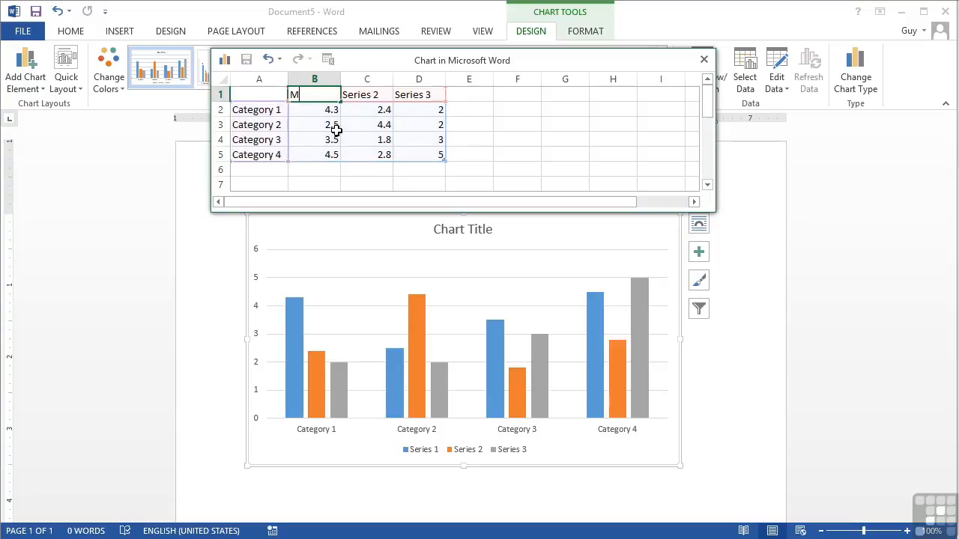
pyautogui.press('Tab')
pyautogui.write('Veg')
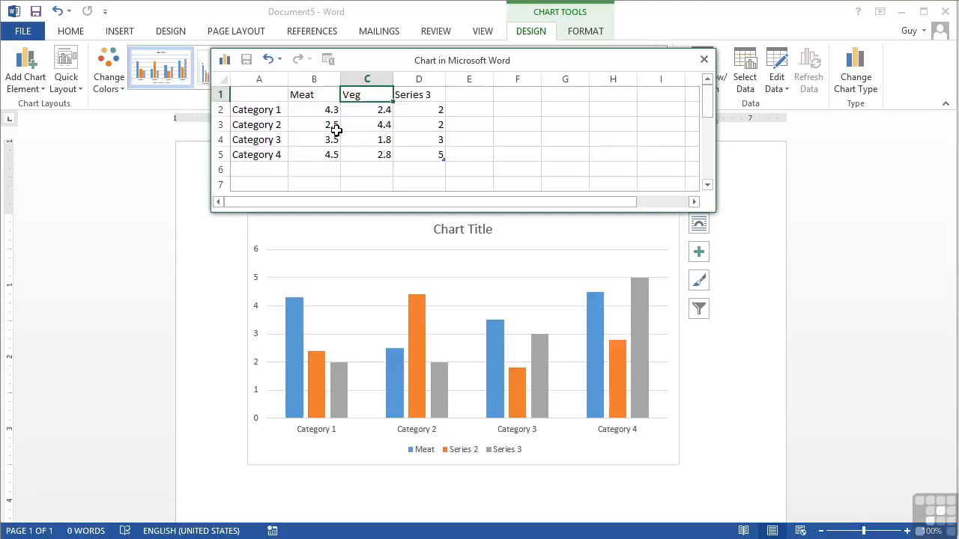
pyautogui.press('Tab')
pyautogui.write('Fish')
# Step: Rename the first three categories in cells A2 to A4 as Under 18, Adult and Retired
pyautogui.click(272, 112)
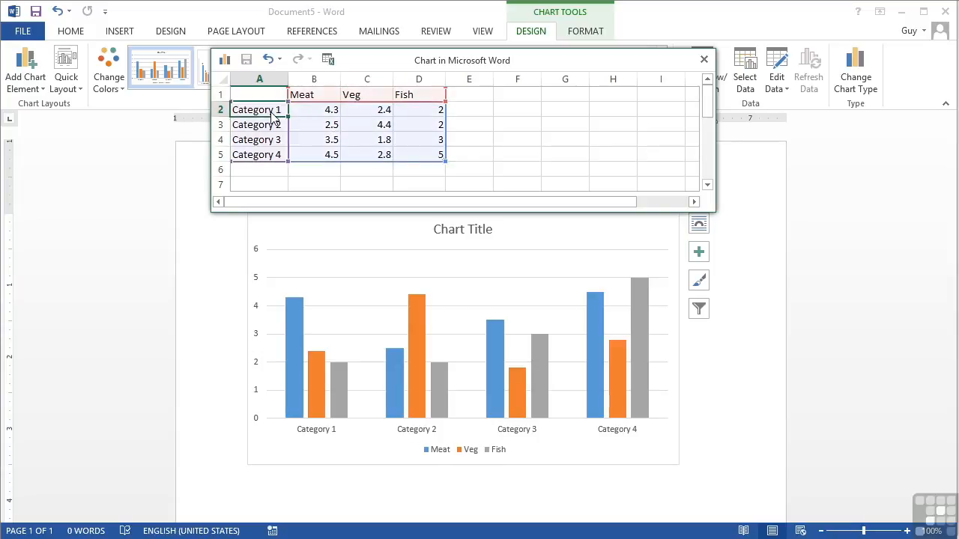
pyautogui.write('Under 18')
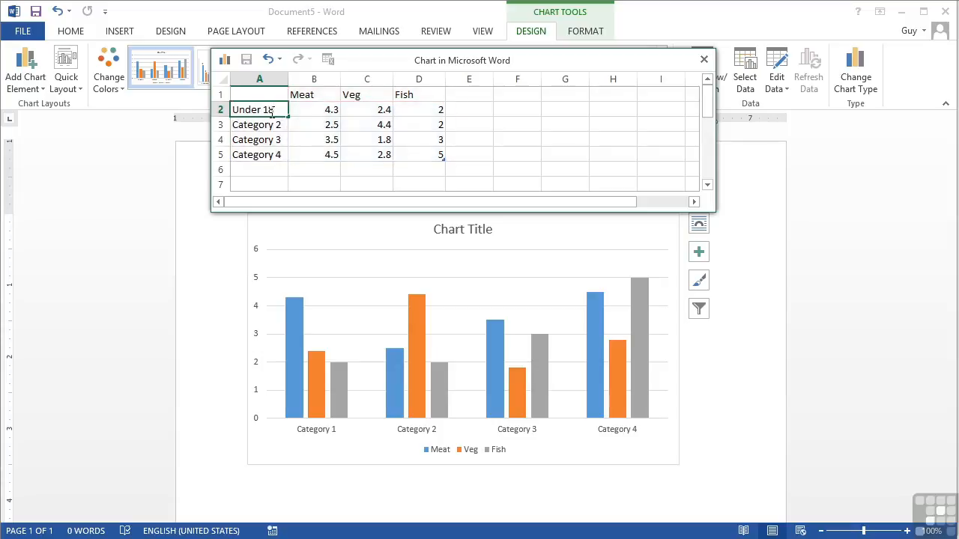
pyautogui.press('Return')
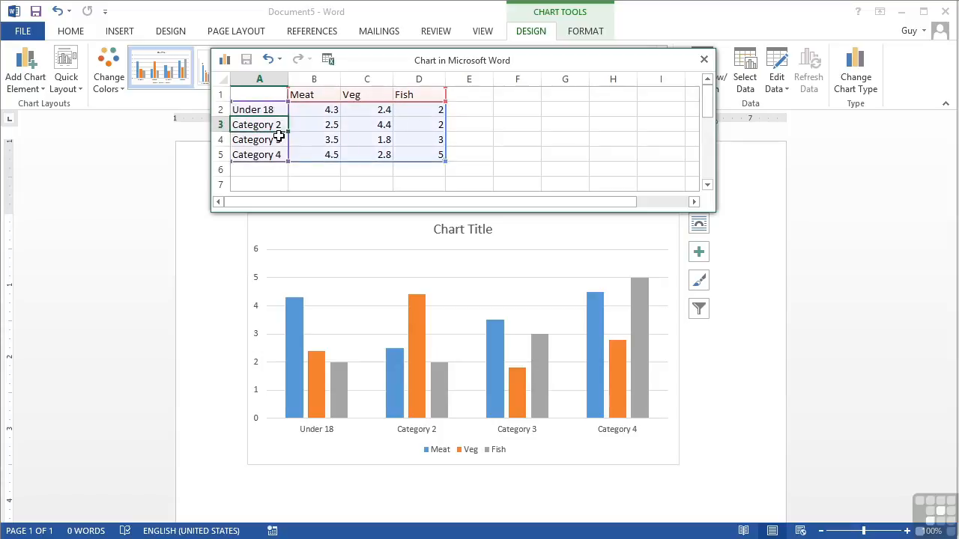
pyautogui.write('Adult')
pyautogui.press('Return')
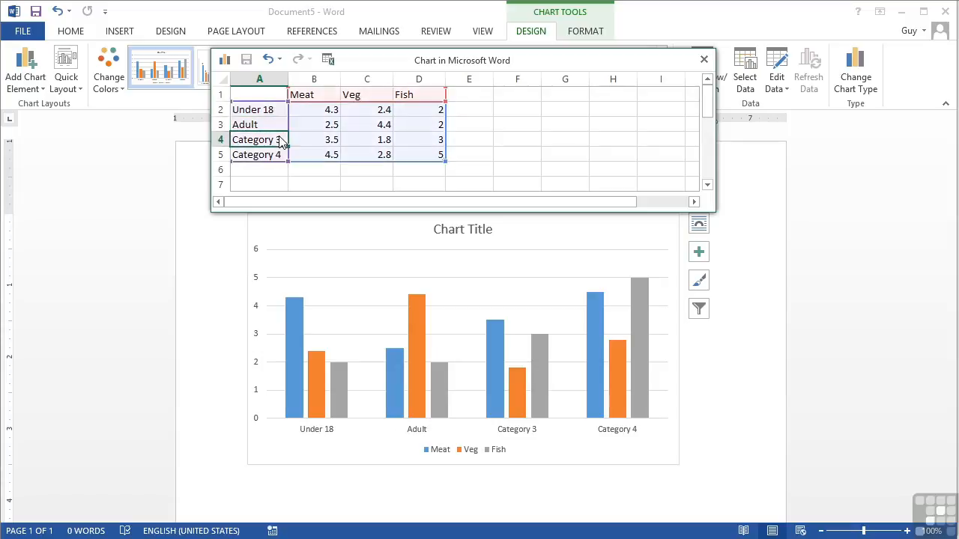
pyautogui.write('Retired')
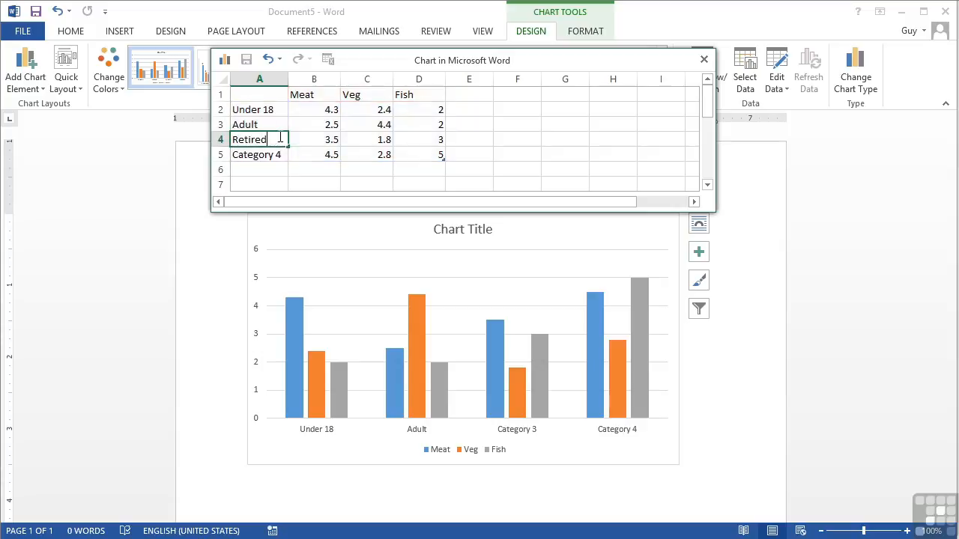
pyautogui.press('Return')
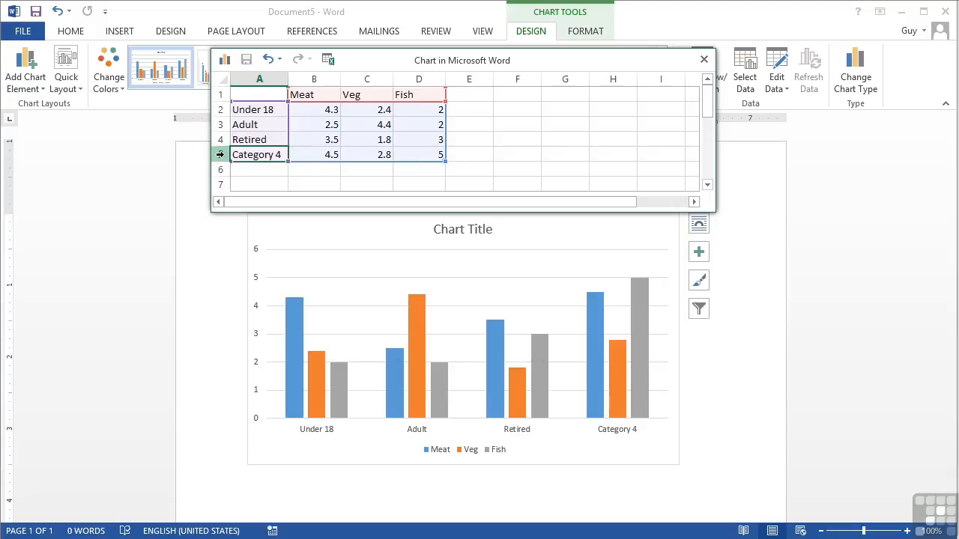
# Step: Clear the Category 4 row and shrink the chart's data range to end at row 4
pyautogui.click(220, 154)
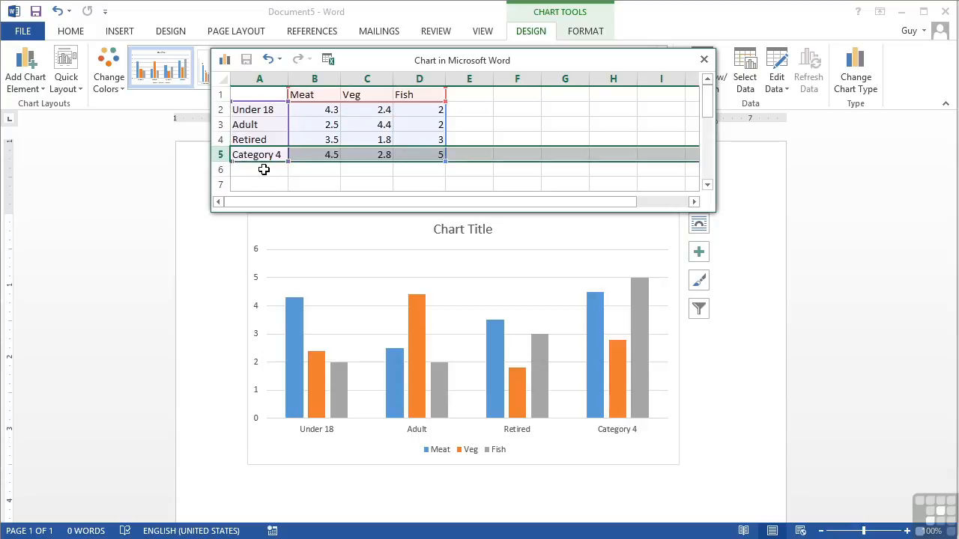
pyautogui.press('Delete')
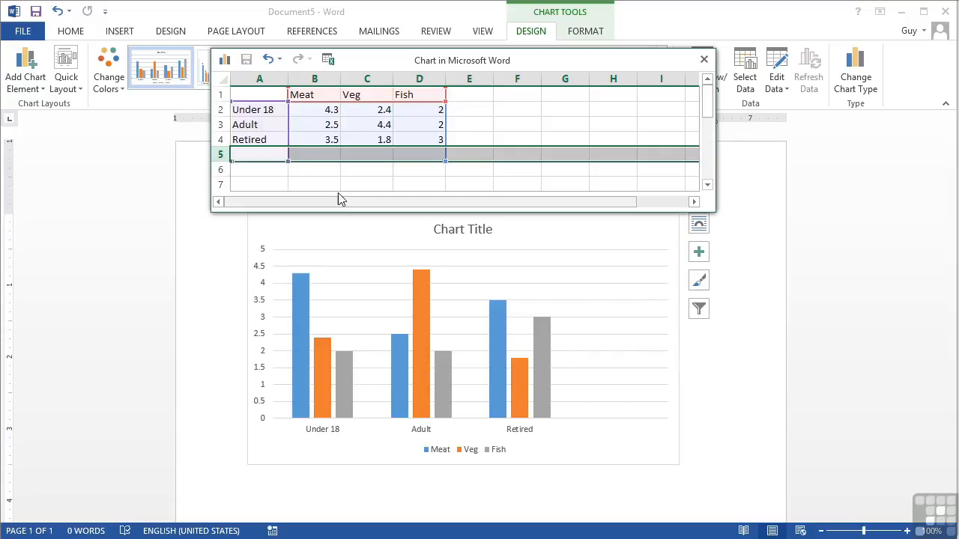
pyautogui.click(269, 154)
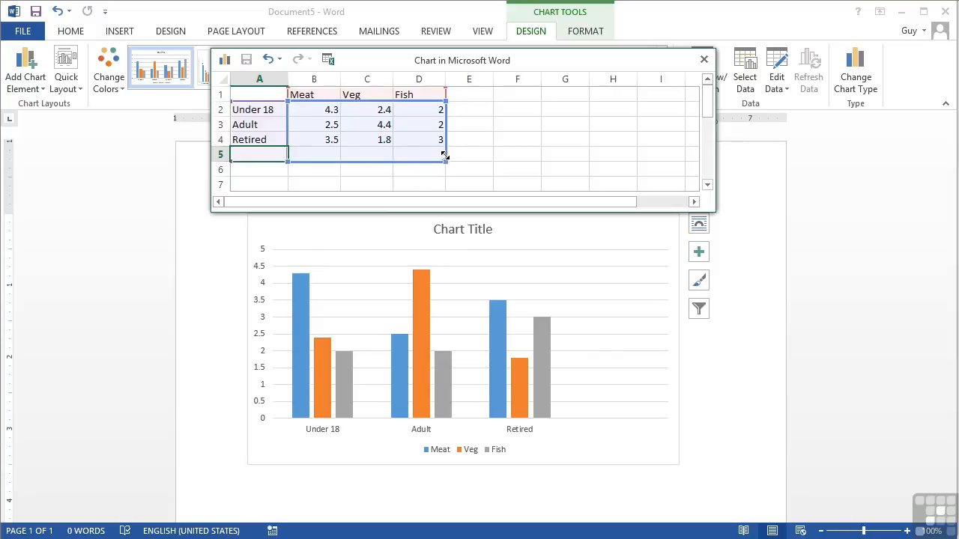
pyautogui.moveTo(446, 160); pyautogui.dragTo(445, 150)
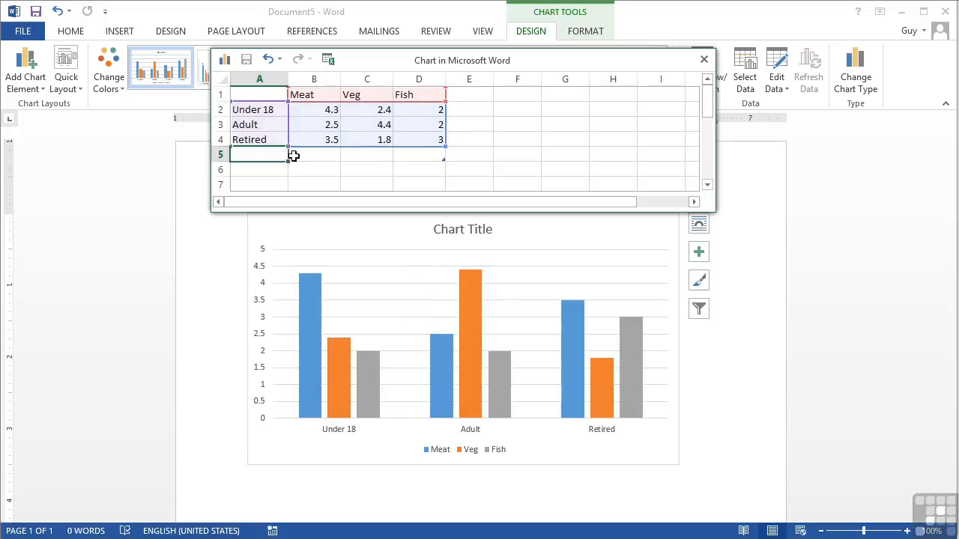
pyautogui.click(320, 166)
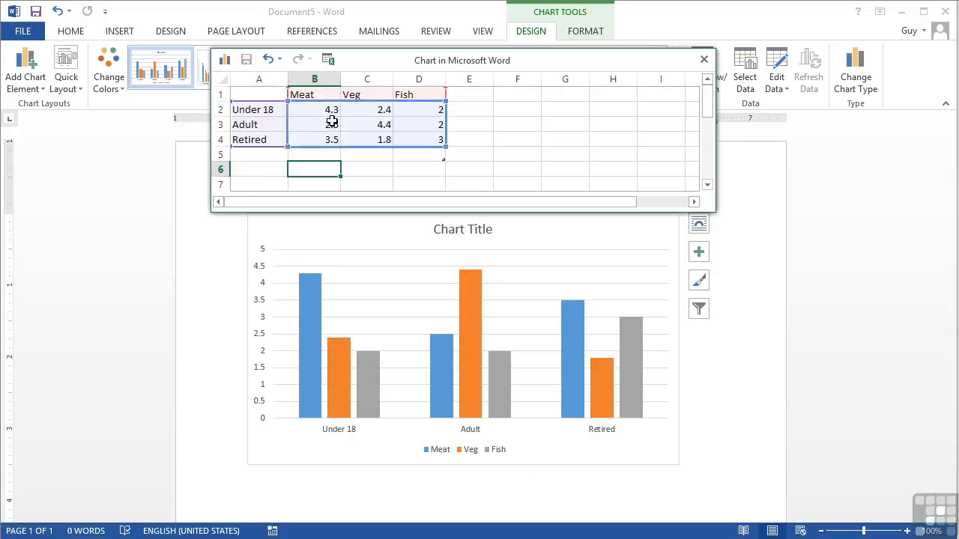
pyautogui.click(322, 95)
pyautogui.click(348, 95)
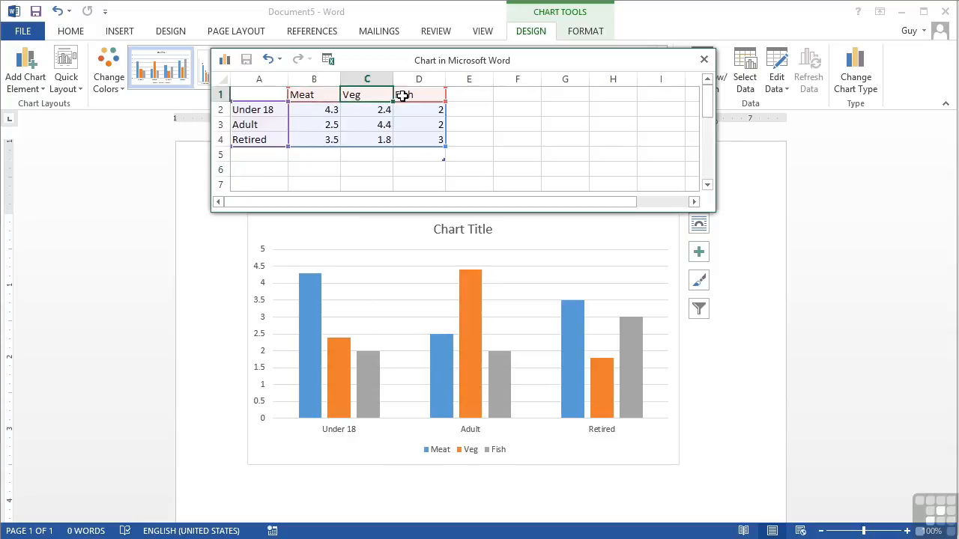
pyautogui.click(410, 95)
pyautogui.click(327, 95)
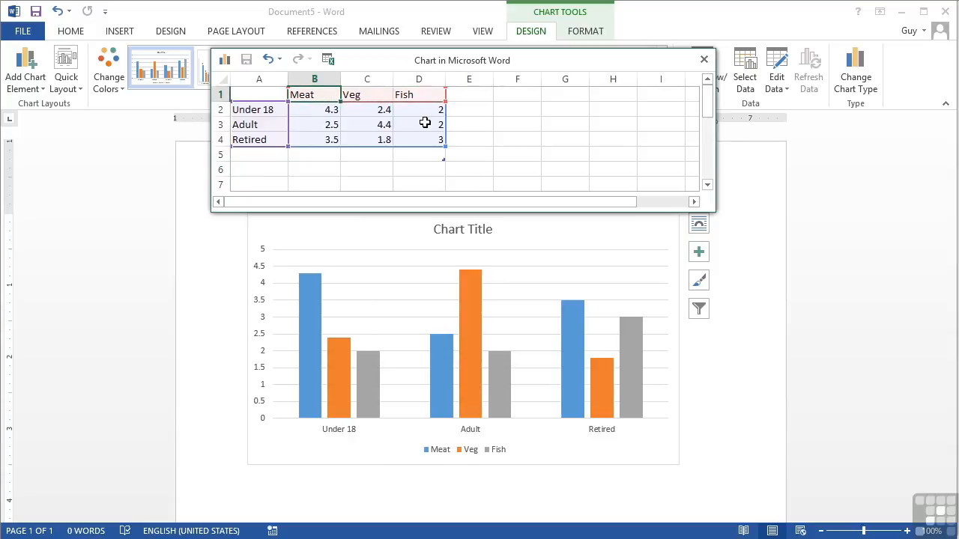
pyautogui.click(424, 95)
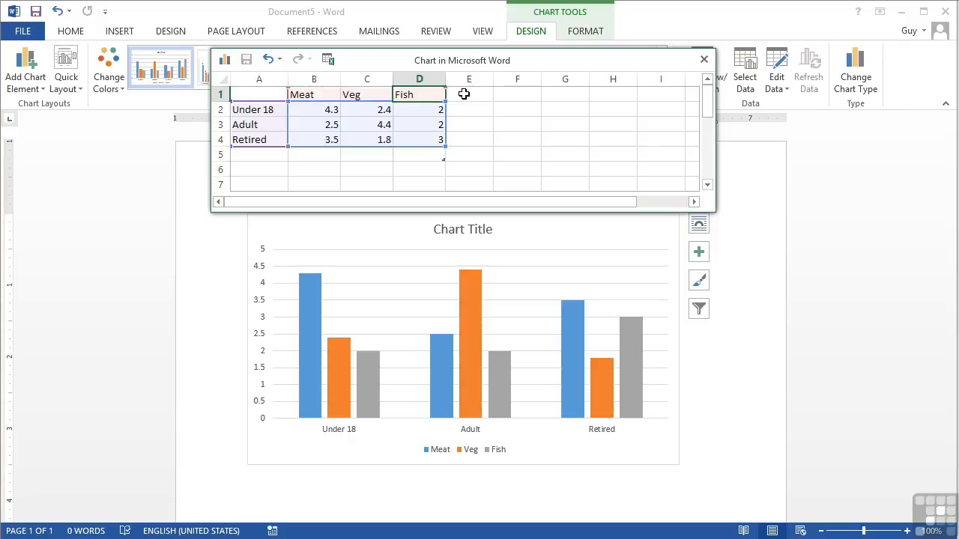
# Step: Add a fourth series named Other in cell E1 and extend the chart's data range to include column E
pyautogui.click(465, 95)
pyautogui.write('Other')
pyautogui.press('Tab')
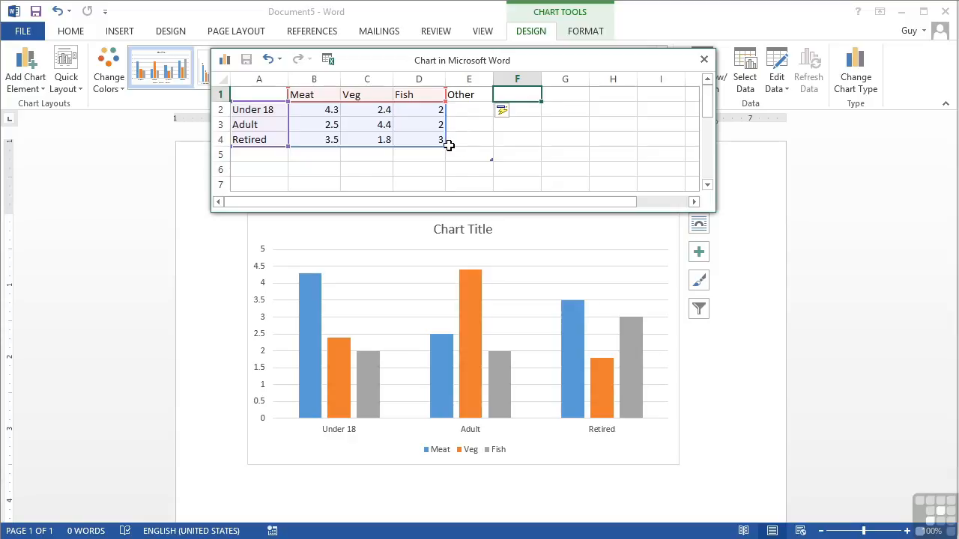
pyautogui.moveTo(446, 144); pyautogui.dragTo(481, 150)
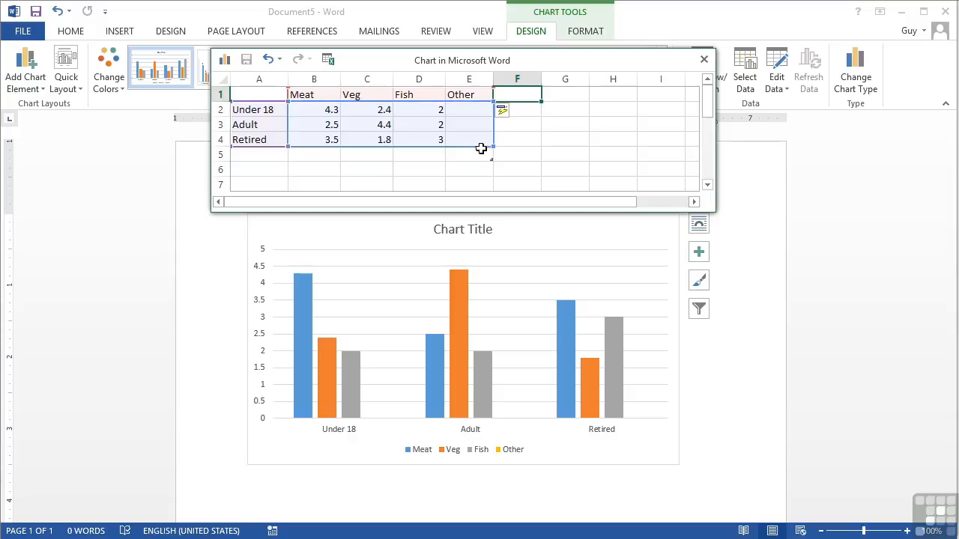
# Step: Enter 5, 4 and 3 as the Other series' values for Under 18, Adult and Retired in cells E2 to E4
pyautogui.click(469, 111)
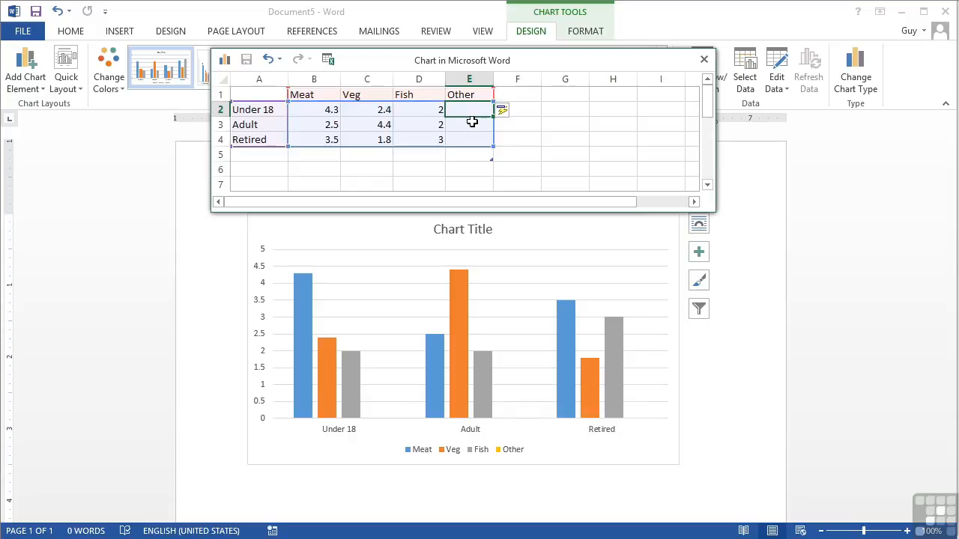
pyautogui.write('5')
pyautogui.press('Return')
pyautogui.write('4')
pyautogui.press('Return')
pyautogui.write('3')
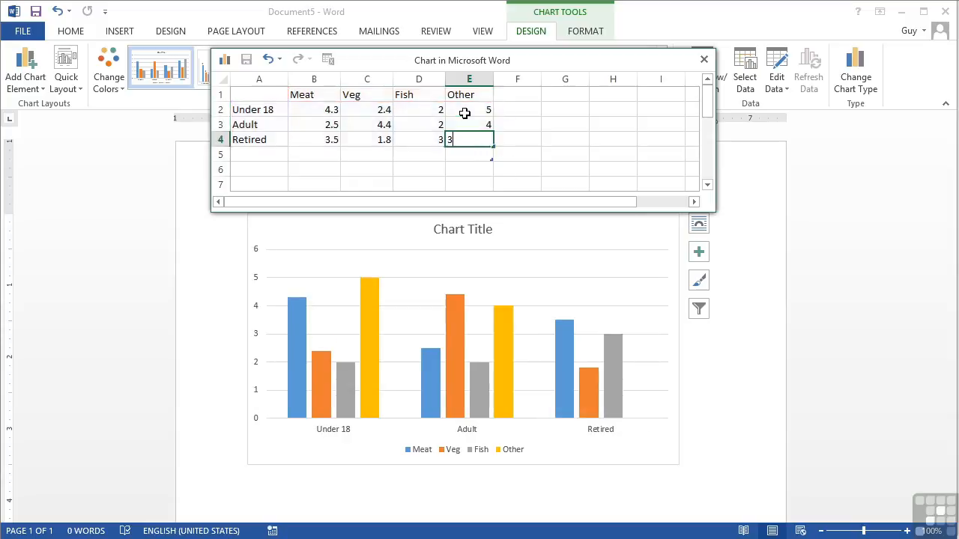
pyautogui.click(466, 120)
# Step: Set the Veg values to 45 for Under 18 and 3 for Adult in cells C2 and C3
pyautogui.press('Left')
pyautogui.press('Left')
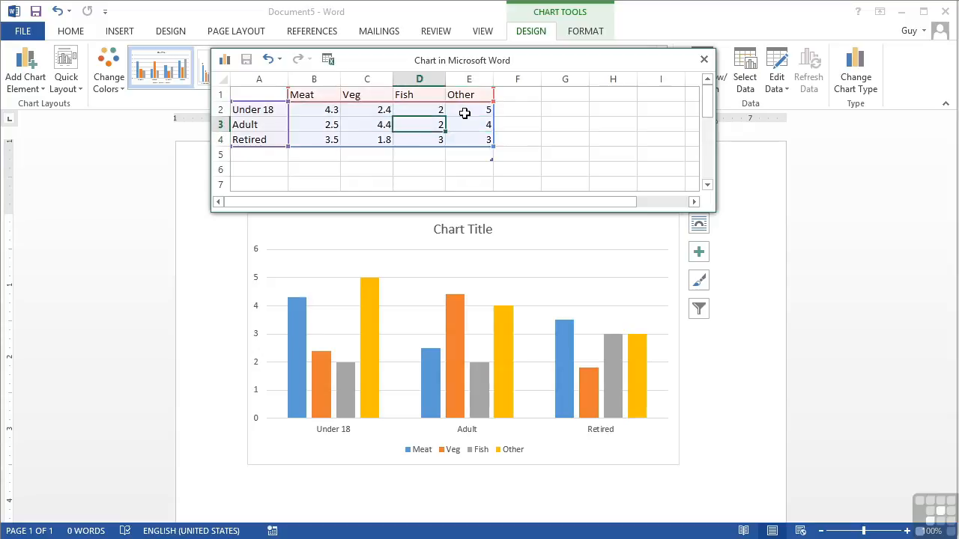
pyautogui.press('Up')
pyautogui.write('45')
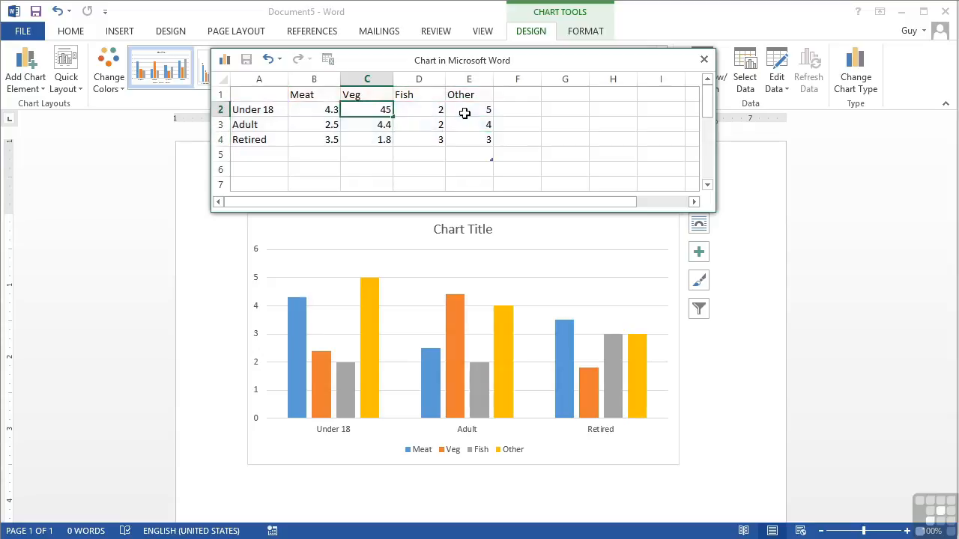
pyautogui.press('Return')
pyautogui.write('3')
pyautogui.press('Left')
pyautogui.press('Up')
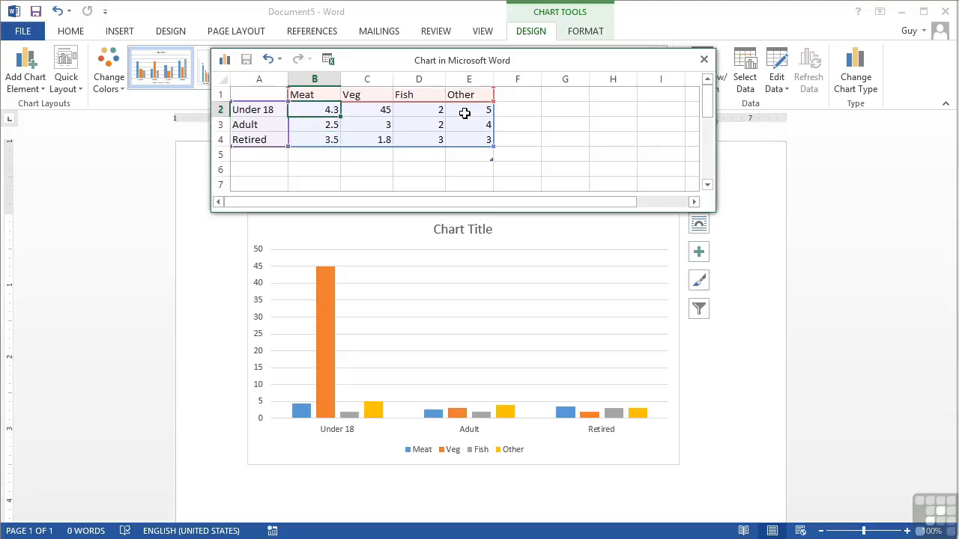
# Step: Set the Meat values to 3 for Under 18 and 56 for Adult in cells B2 and B3
pyautogui.write('3')
pyautogui.press('Return')
pyautogui.write('56')
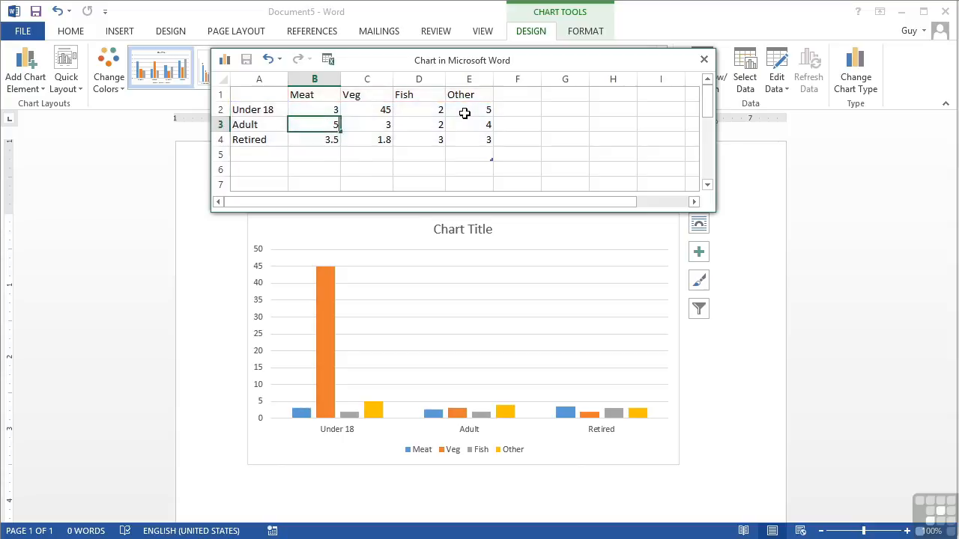
pyautogui.press('Tab')
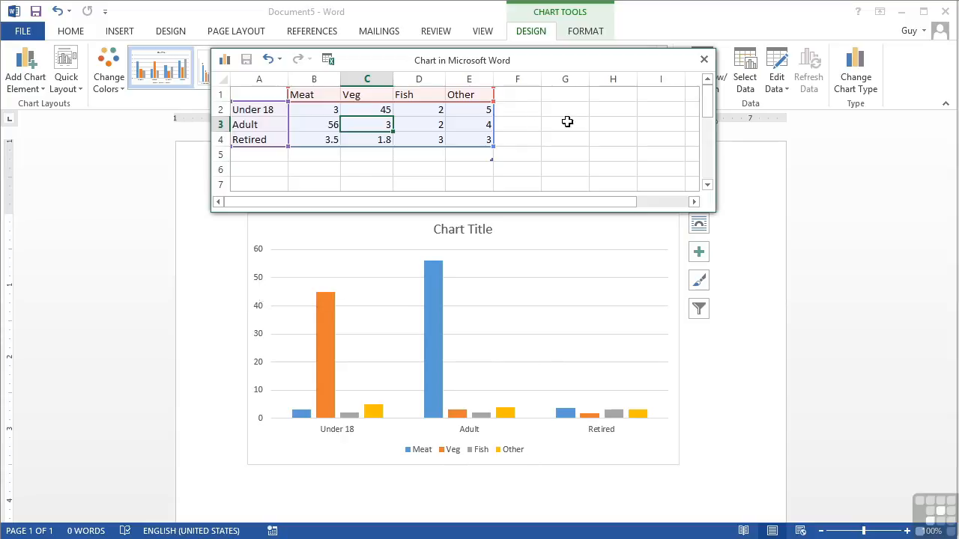
# Step: Close the chart's data sheet and deselect the finished column chart
pyautogui.click(704, 60)
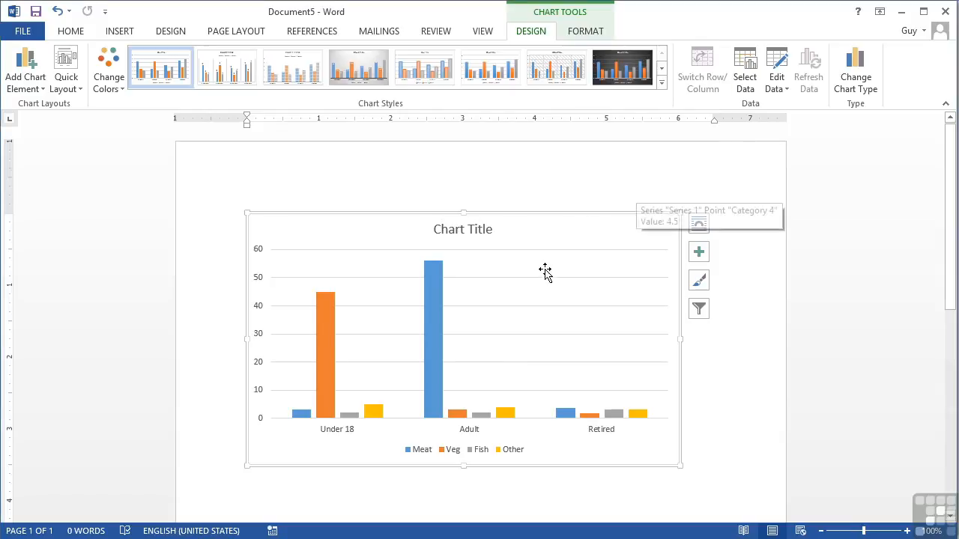
pyautogui.click(707, 348)
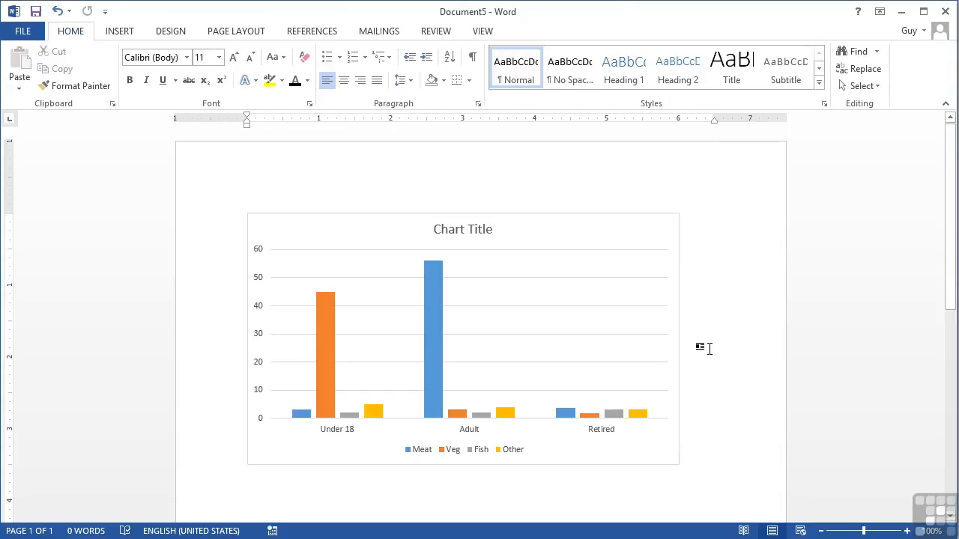
pyautogui.scroll(-2, 696, 337)
pyautogui.scroll(2, 695, 334)
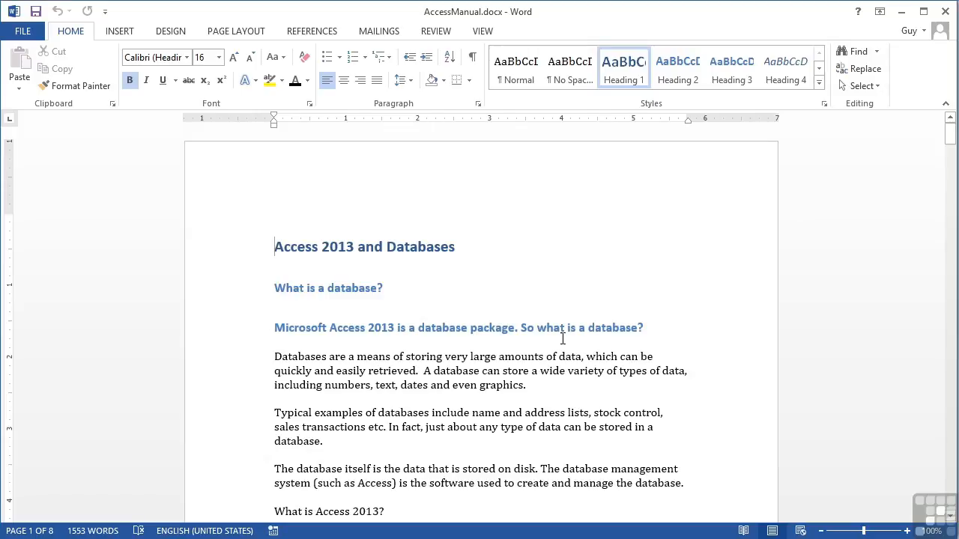
# Step: Insert a 3-D Clustered Bar chart before the paragraph starting "Databases are a means of storing" in AccessManual.docx
pyautogui.click(278, 355)
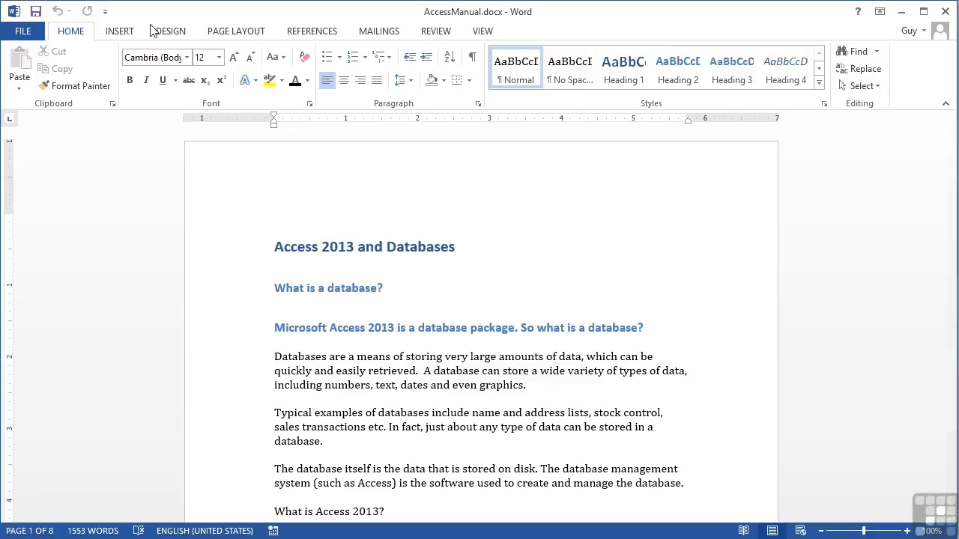
pyautogui.click(129, 36)
pyautogui.click(277, 69)
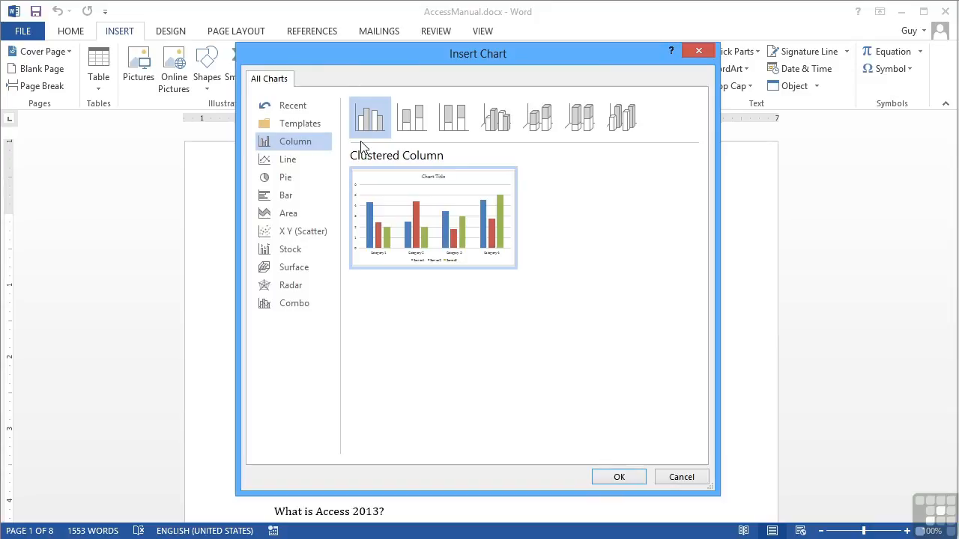
pyautogui.click(283, 198)
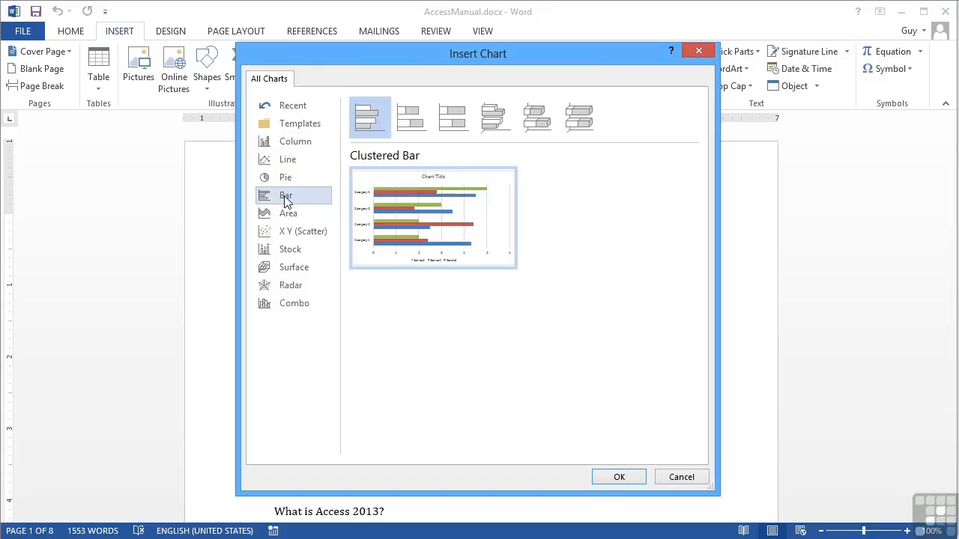
pyautogui.click(586, 130)
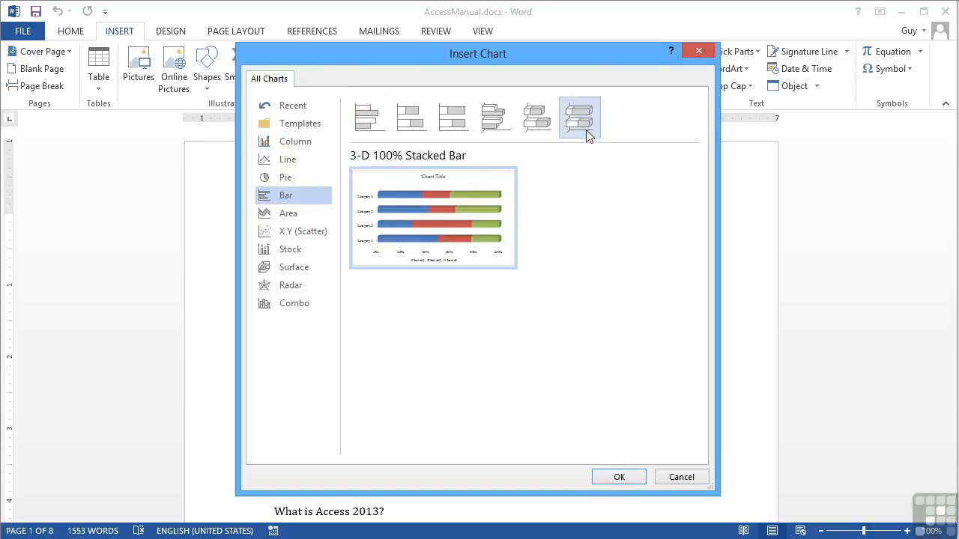
pyautogui.click(543, 122)
pyautogui.click(514, 122)
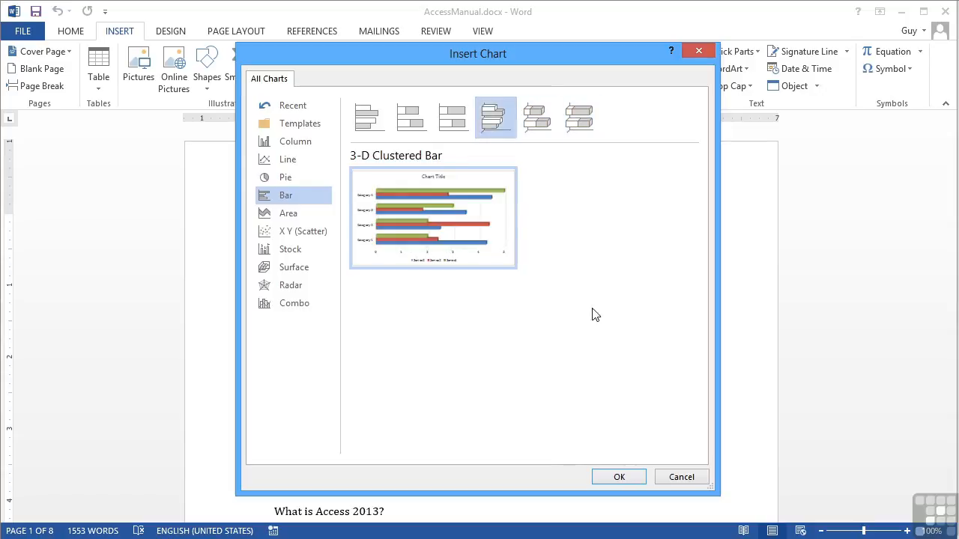
pyautogui.click(619, 478)
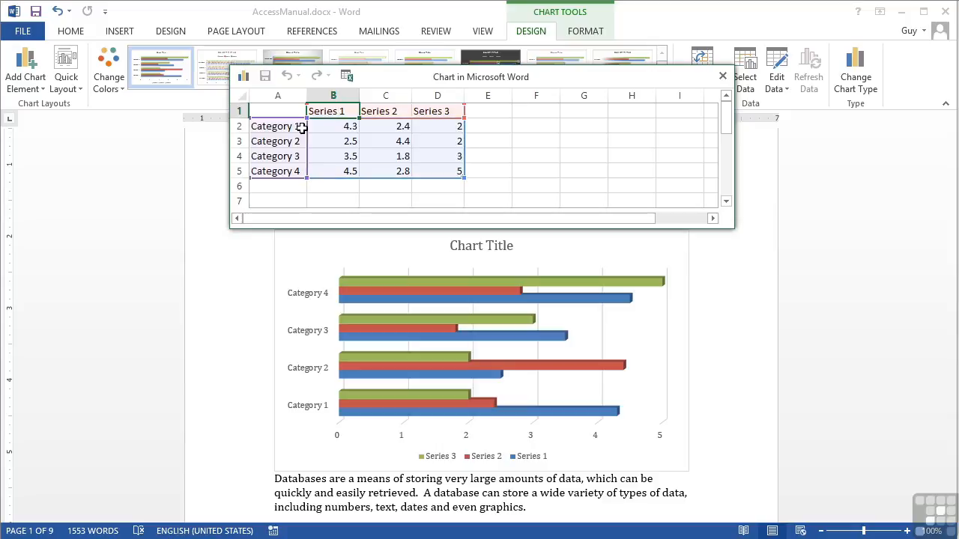
# Step: Rename the categories in cells A2 to A5 as Access, SQL Server, Oracle and mySQL, and add dBase in A6
pyautogui.click(287, 128)
pyautogui.write('Access')
pyautogui.press('Return')
pyautogui.write('SQL Server')
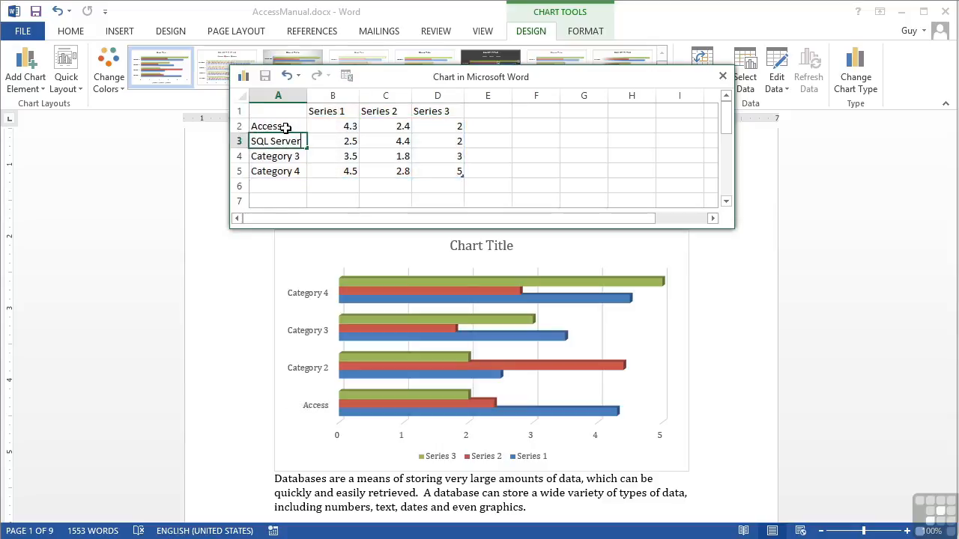
pyautogui.press('Return')
pyautogui.write('Oracl')
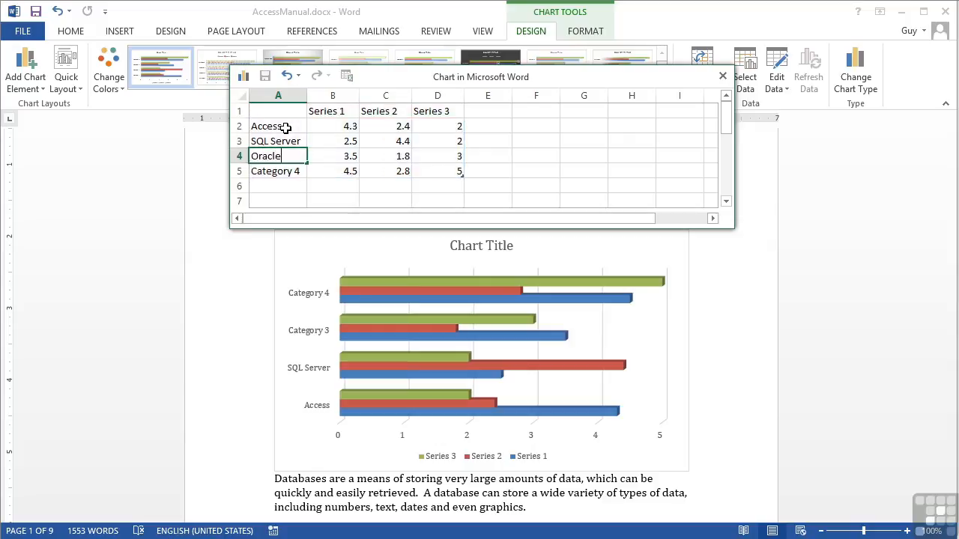
pyautogui.write('e')
pyautogui.press('Return')
pyautogui.write('mySQL')
pyautogui.press('Return')
pyautogui.write('dBa')
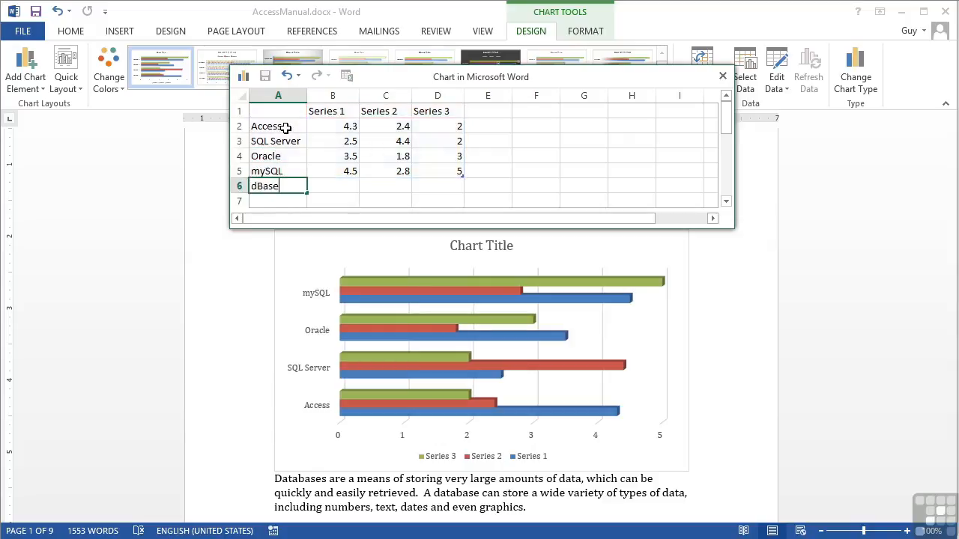
pyautogui.press('Tab')
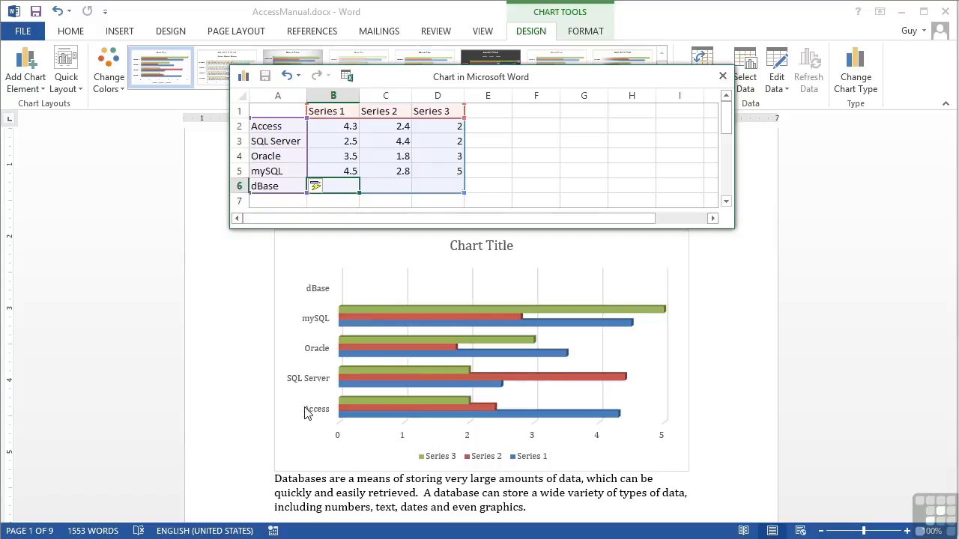
# Step: Name the first two data series 2012 and 2013 in cells B1 and C1
pyautogui.click(334, 111)
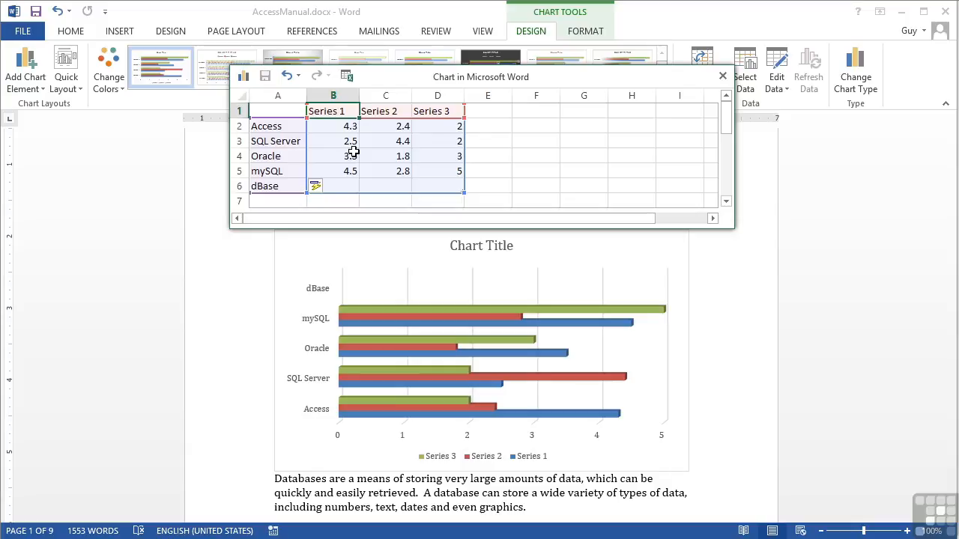
pyautogui.write('201')
pyautogui.press('Tab')
pyautogui.write('2013')
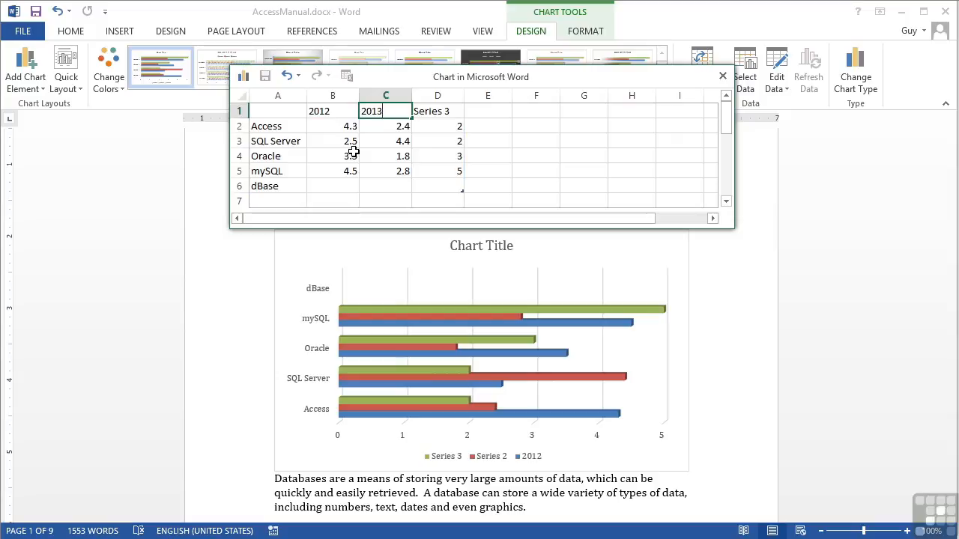
pyautogui.press('Tab')
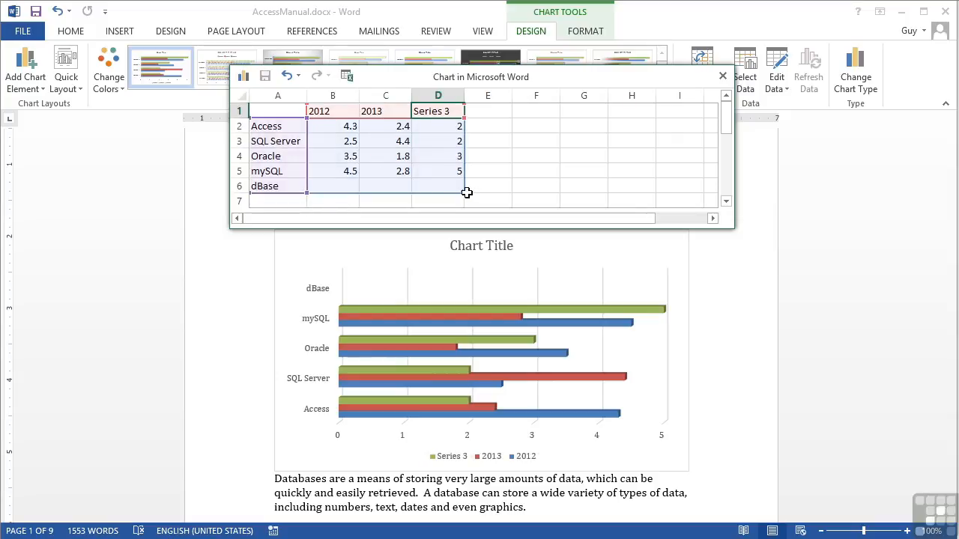
# Step: Shrink the chart's data range to end at column C and clear the contents of the Series 3 column
pyautogui.moveTo(438, 193); pyautogui.dragTo(414, 193)
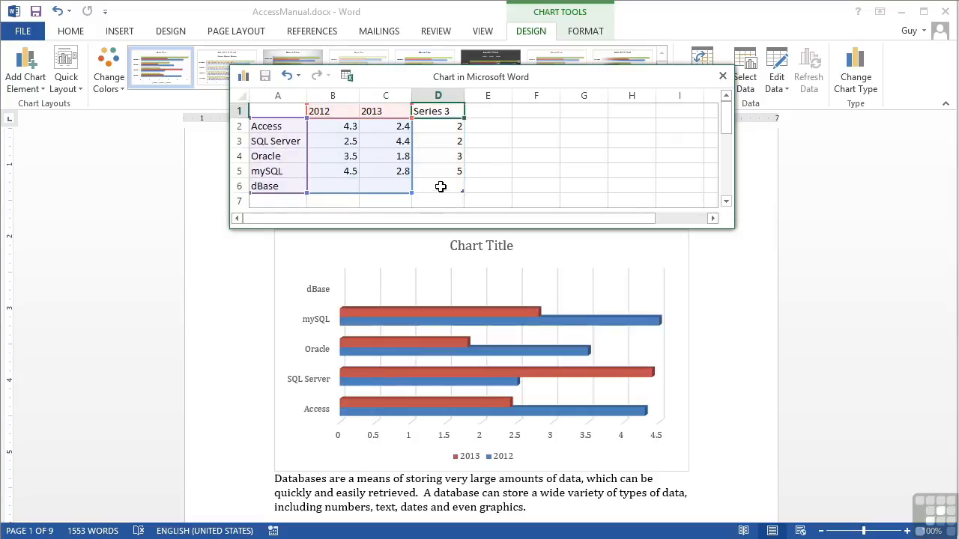
pyautogui.click(387, 129)
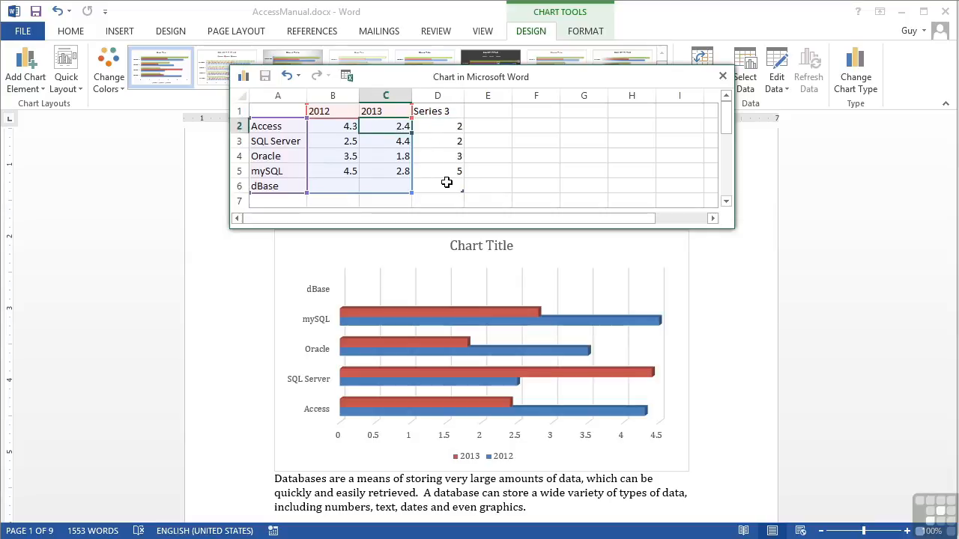
pyautogui.click(439, 95)
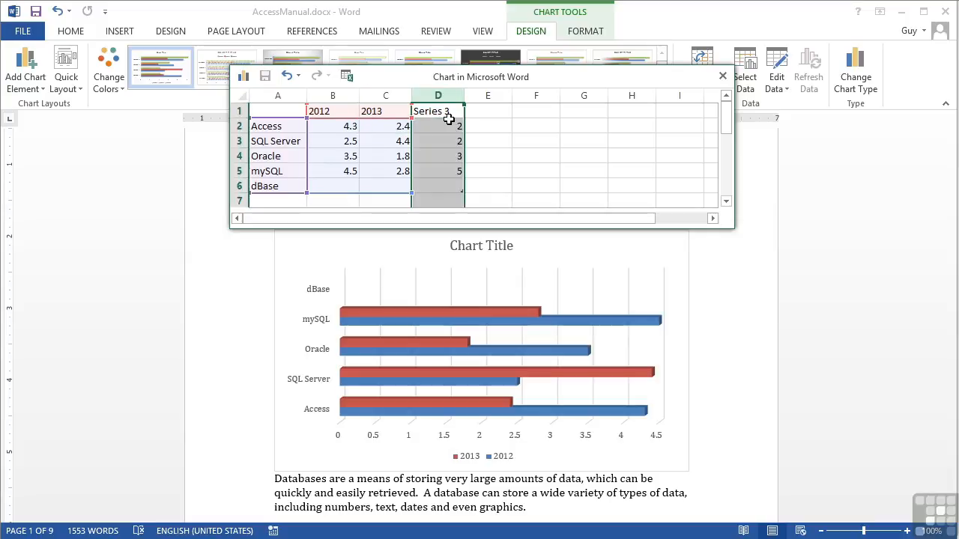
pyautogui.click(393, 127)
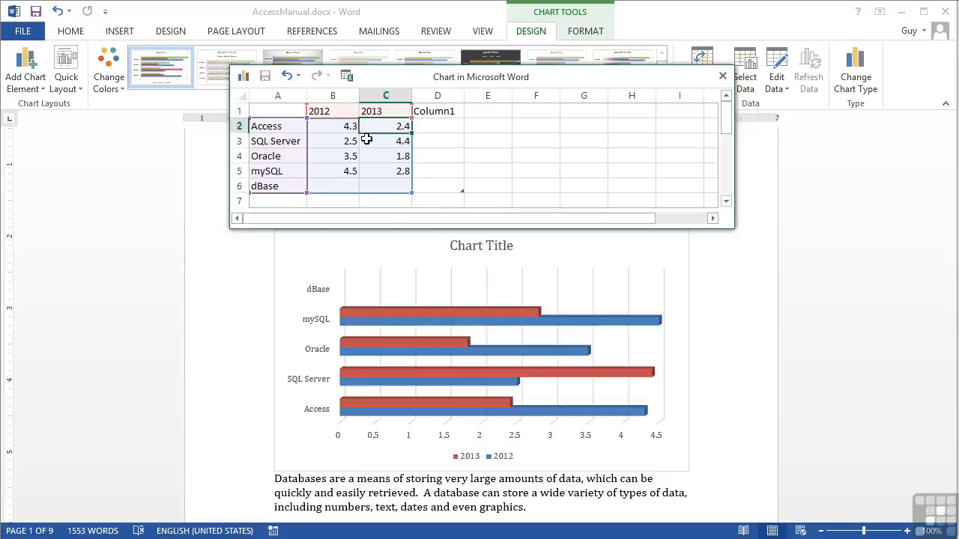
# Step: Enter the dBase values 32 for 2012 and 21 for 2013 in cells B6 and C6
pyautogui.click(346, 186)
pyautogui.write('32')
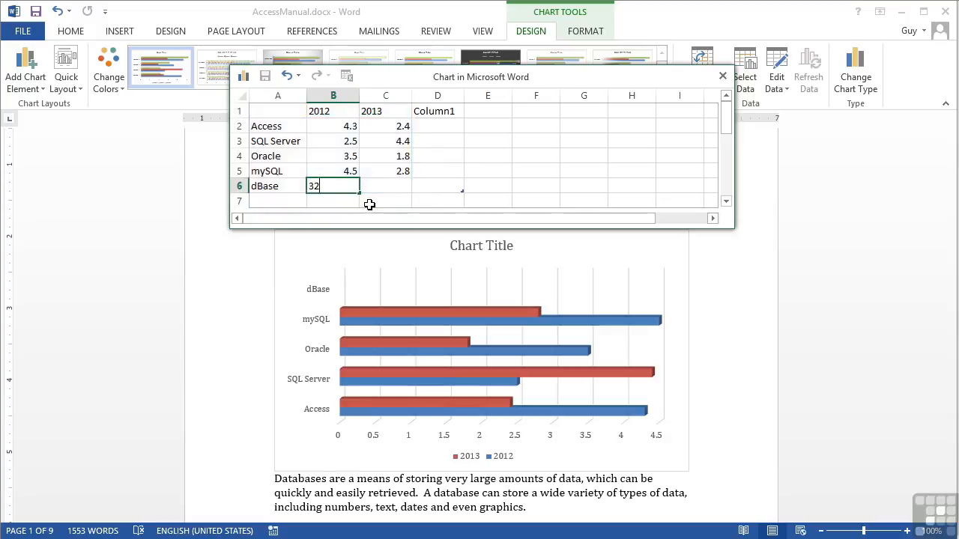
pyautogui.press('Tab')
pyautogui.write('45')
pyautogui.hotkey('ctrl', 'Return')
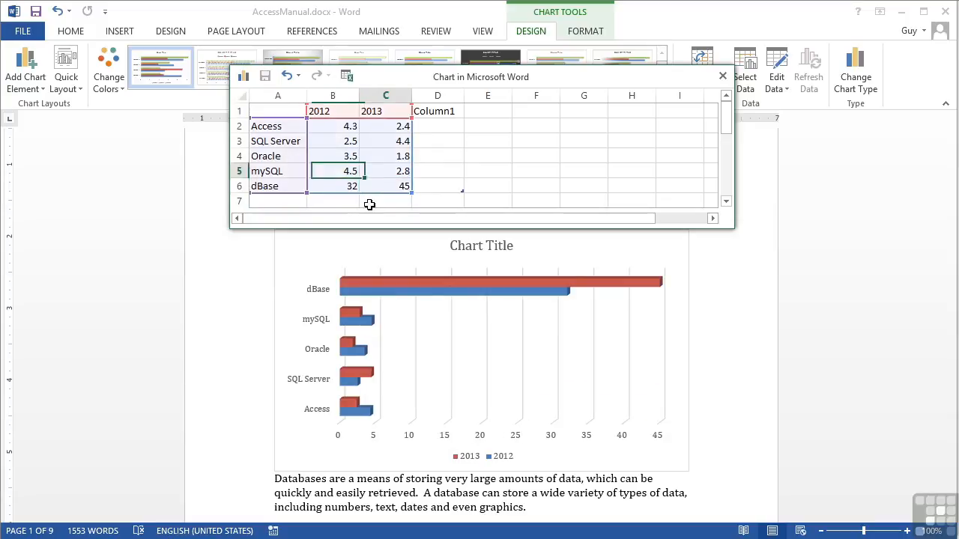
pyautogui.write('21')
pyautogui.press('Up')
# Step: Set the 2012 and 2013 values to 43 and 66 for mySQL and to 34 and 35 for Oracle
pyautogui.press('Left')
pyautogui.write('4')
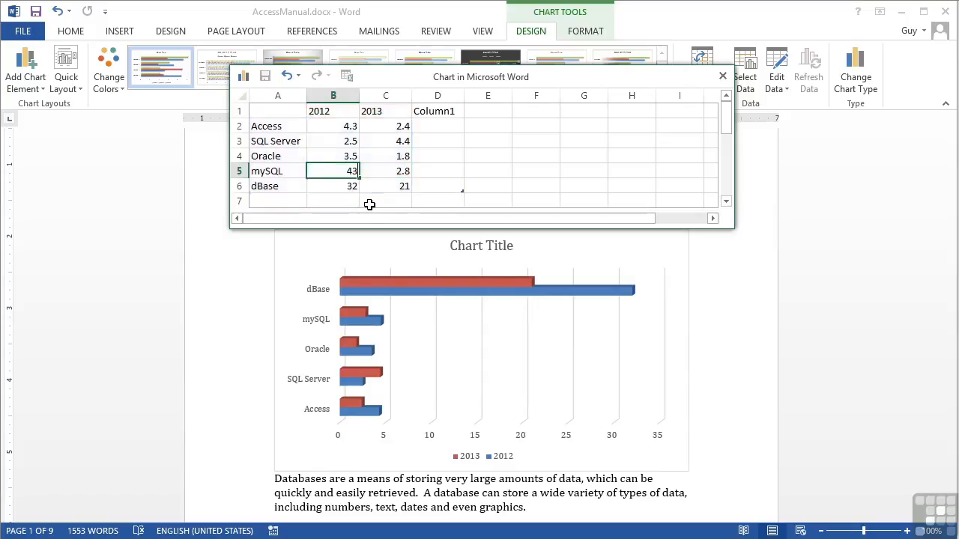
pyautogui.write('3')
pyautogui.press('Tab')
pyautogui.write('66')
pyautogui.press('Up')
pyautogui.press('Left')
pyautogui.write('34')
pyautogui.press('Tab')
pyautogui.write('35')
pyautogui.press('Up')
# Step: Set the 2012 and 2013 values to 28 and 39 for SQL Server and to 45 and 56 for Access
pyautogui.press('Left')
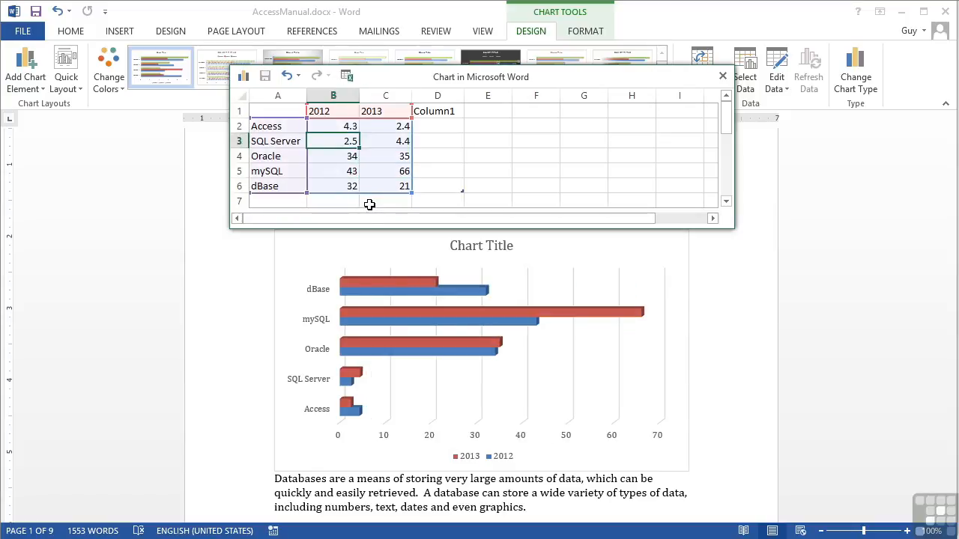
pyautogui.write('28')
pyautogui.press('Tab')
pyautogui.write('39')
pyautogui.press('Up')
pyautogui.press('Left')
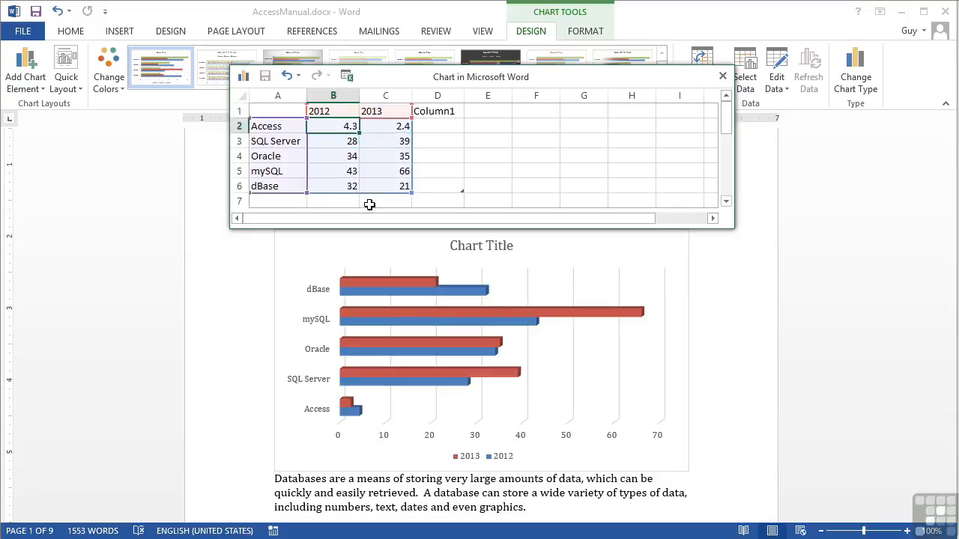
pyautogui.write('45')
pyautogui.press('Tab')
pyautogui.write('56')
pyautogui.press('Return')
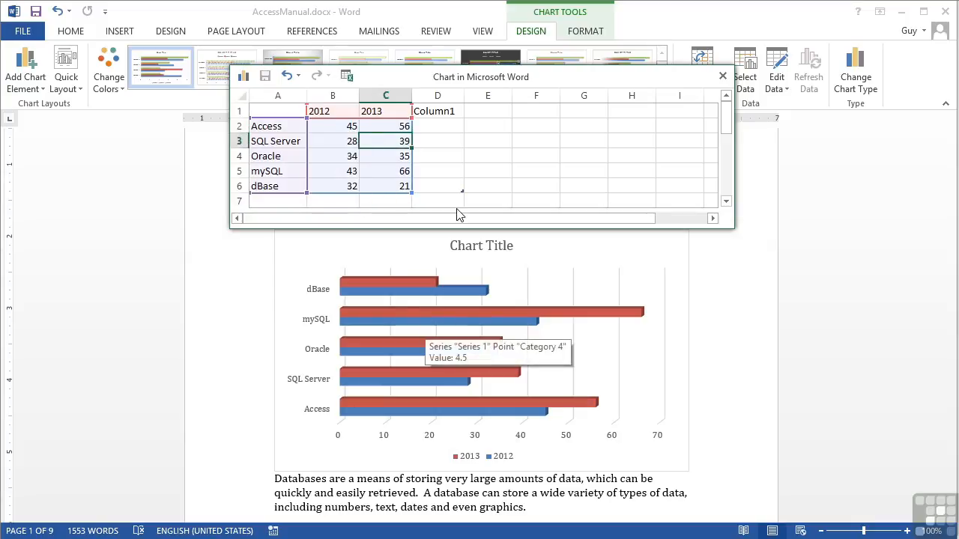
# Step: Close the data sheet and shrink the bar chart to about half its width
pyautogui.click(722, 78)
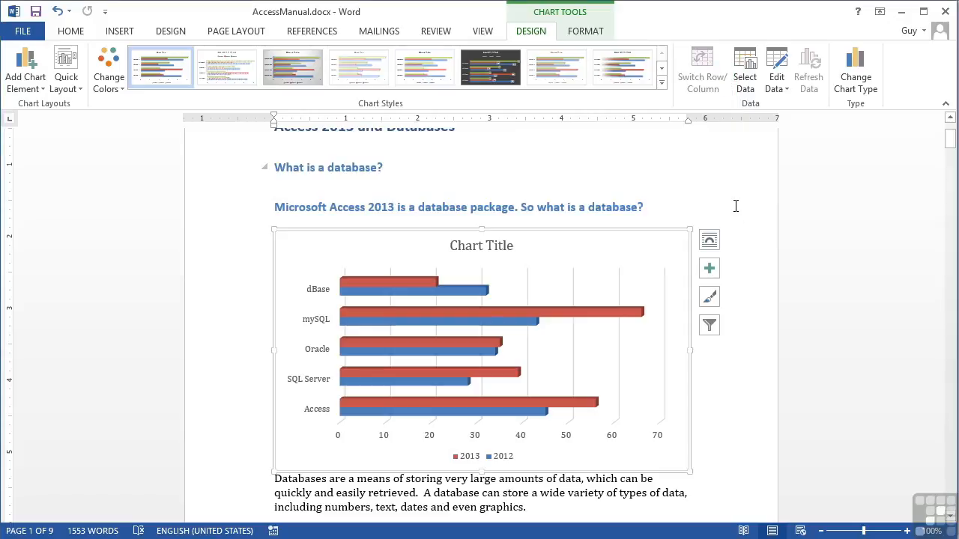
pyautogui.scroll(-1, 747, 261)
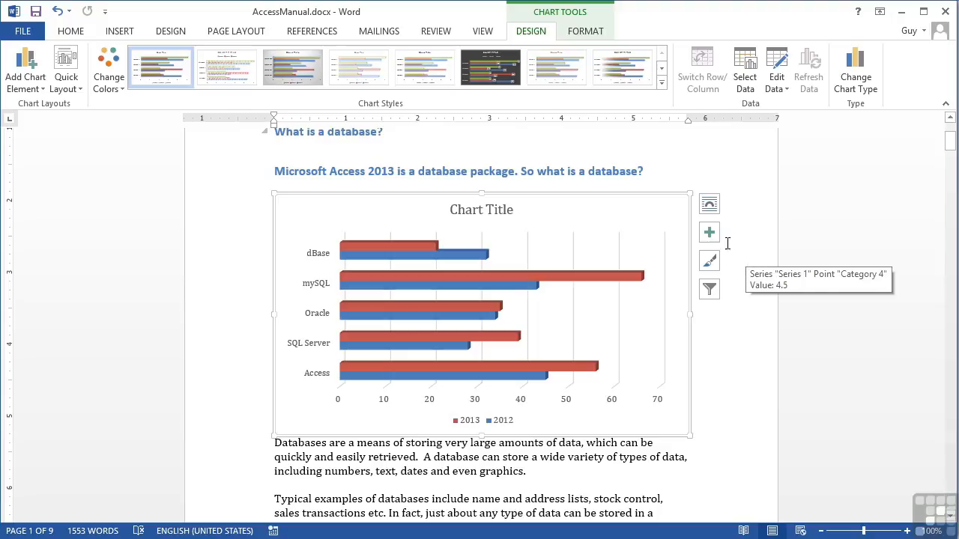
pyautogui.moveTo(689, 193); pyautogui.dragTo(496, 290)
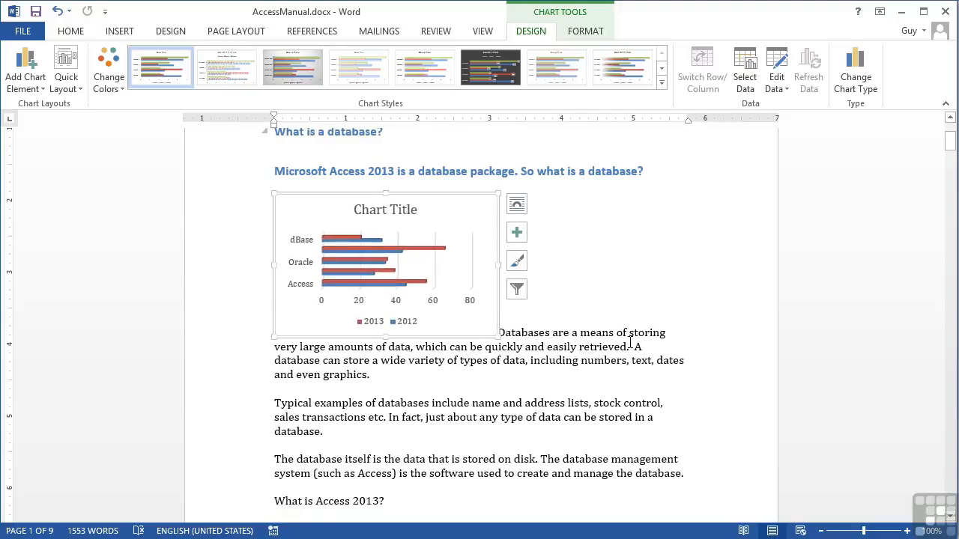
# Step: Set the chart's text wrapping to Square and move it to the right margin beside the first two body paragraphs
pyautogui.click(517, 206)
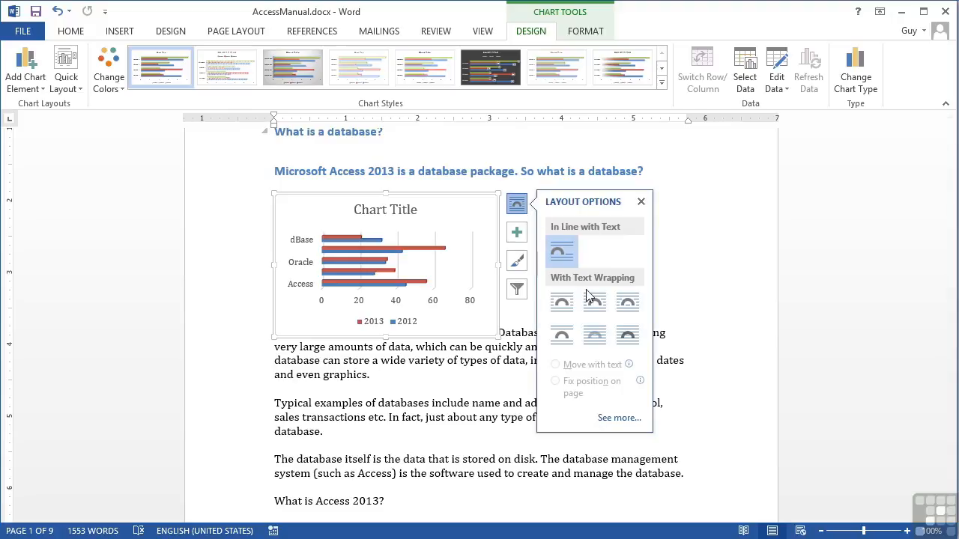
pyautogui.click(562, 303)
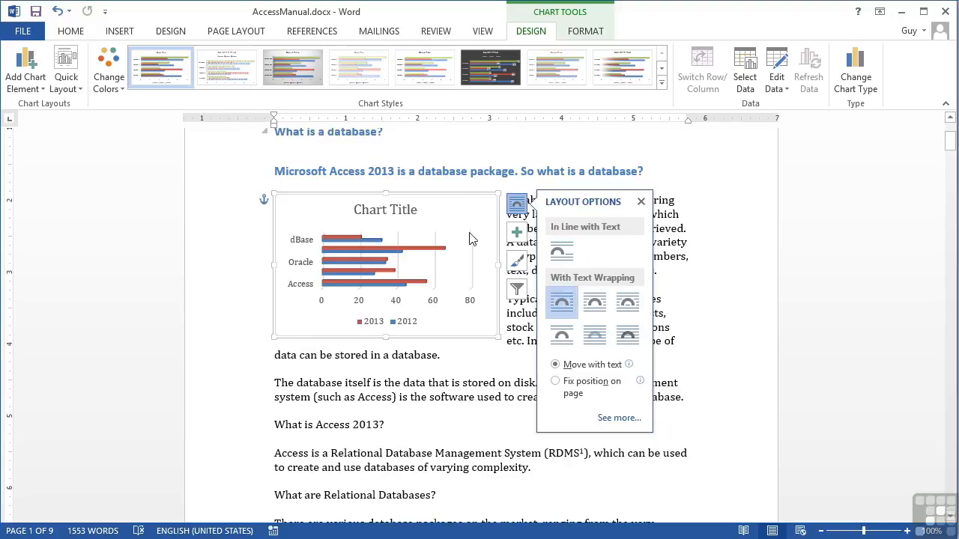
pyautogui.moveTo(458, 194); pyautogui.dragTo(663, 204)
pyautogui.click(524, 370)
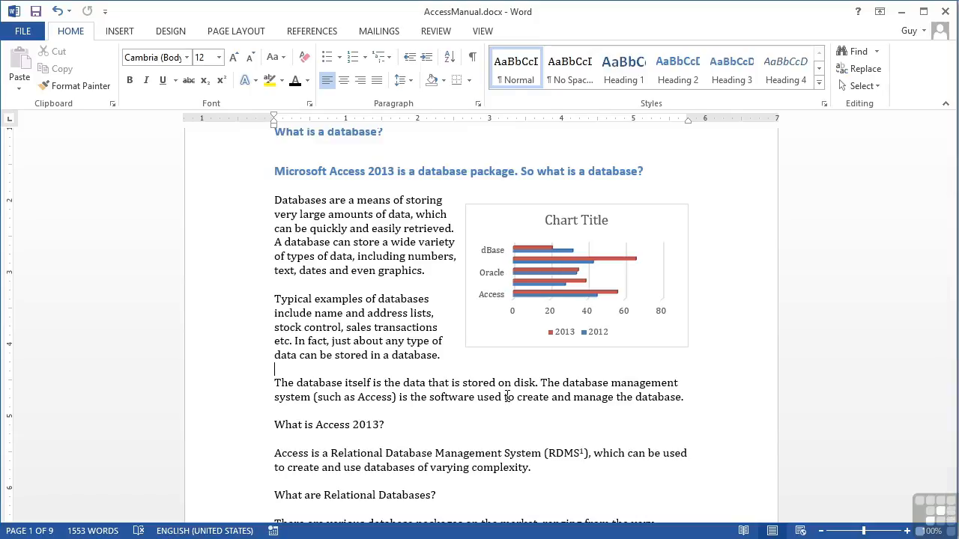
# Step: Display the commands for inserting objects into the document
pyautogui.click(129, 33)
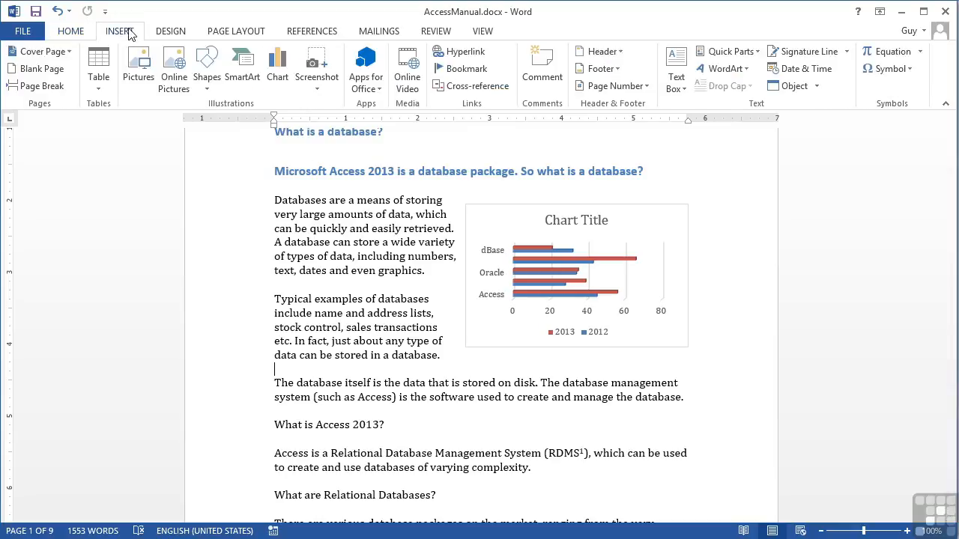